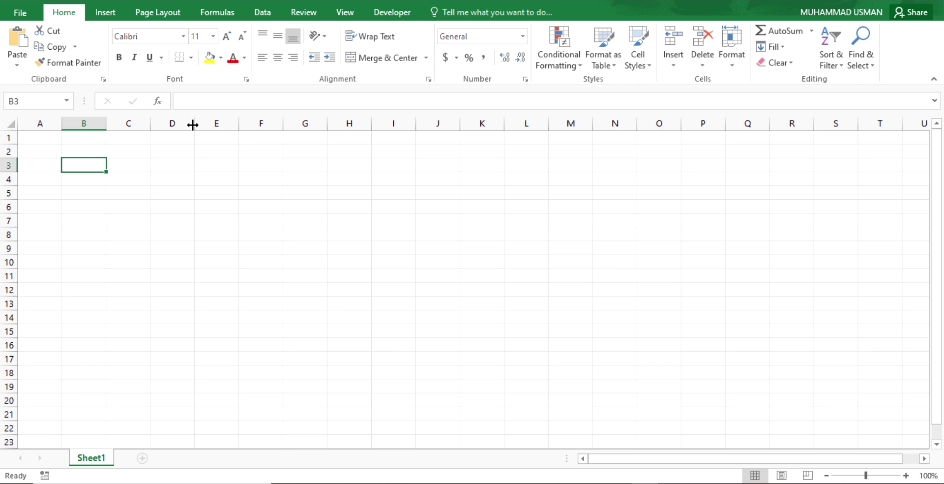
pyautogui.write('additiom')
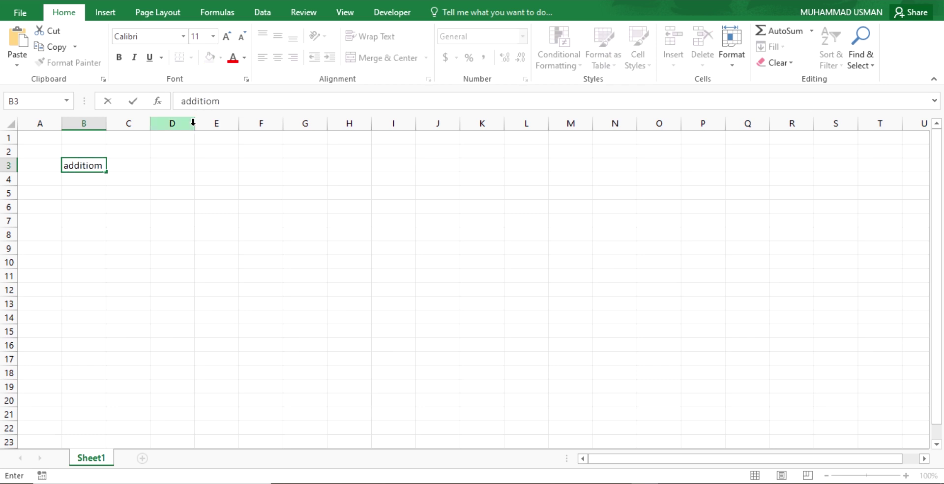
pyautogui.press('BackSpace')
pyautogui.write('m')
pyautogui.press('BackSpace')
pyautogui.write('n')
pyautogui.press('Return')
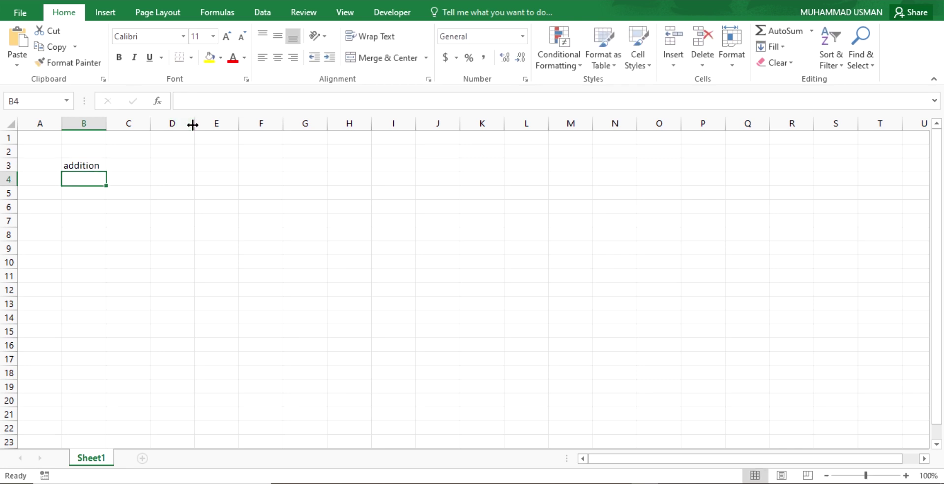
pyautogui.press('Up')
pyautogui.press('Delete')
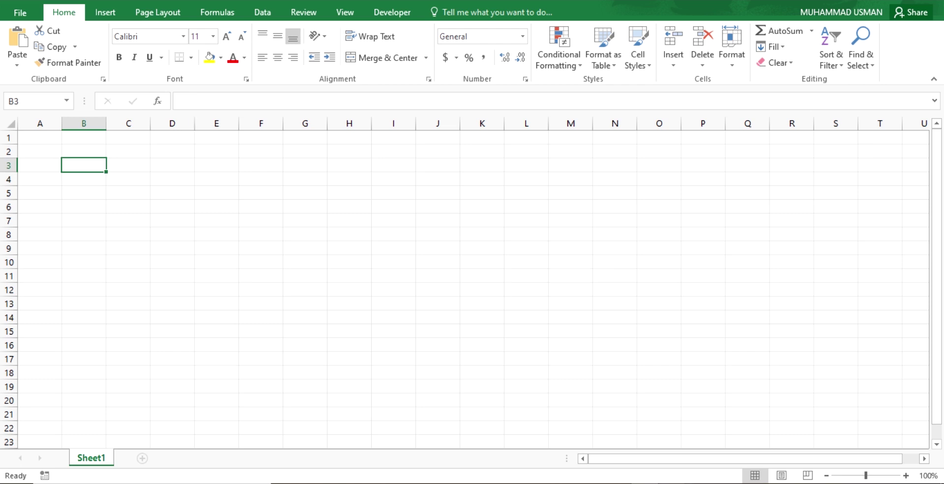
# Step: Switch to the Photos app and examine the plus/equals key in the keyboard picture
pyautogui.click(650, 481)
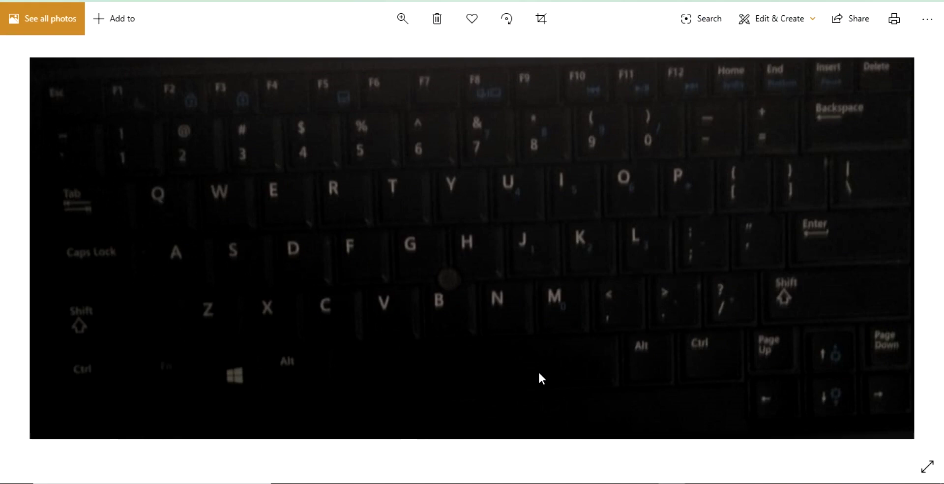
pyautogui.doubleClick(769, 128)
pyautogui.doubleClick(769, 127)
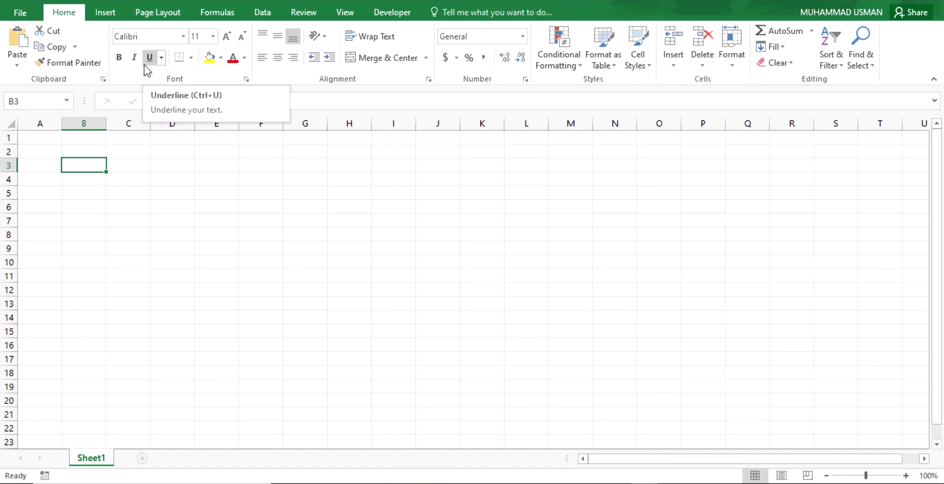
# Step: In the Excel sheet, enter the operator symbols +, -, * and / in cells B3 to B6, one per cell
pyautogui.write('=')
pyautogui.press('Escape')
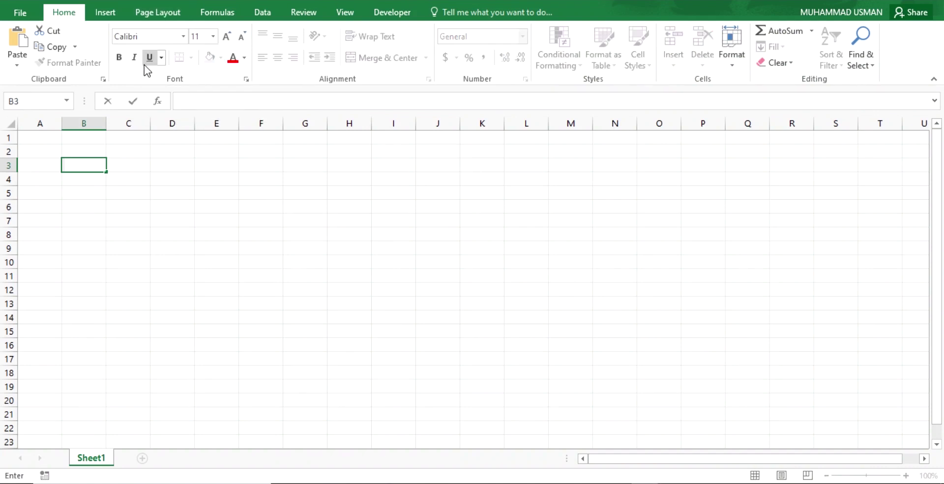
pyautogui.write('+')
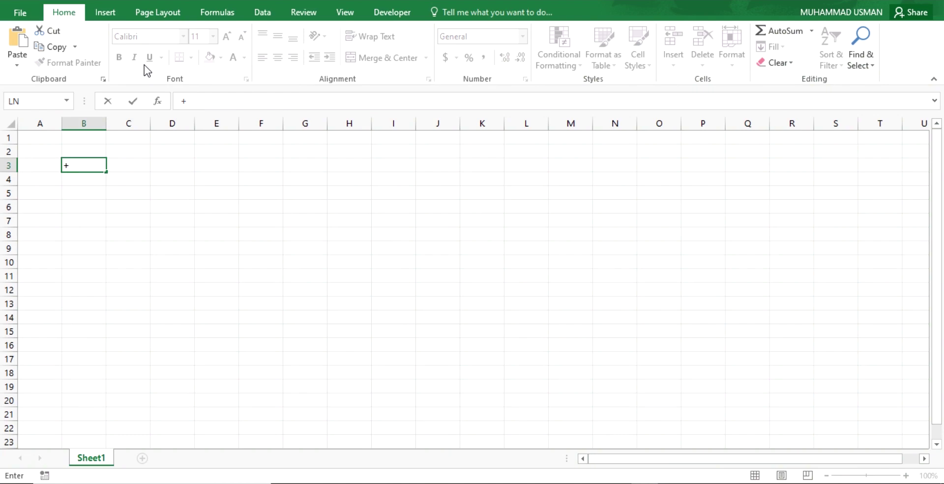
pyautogui.press('Return')
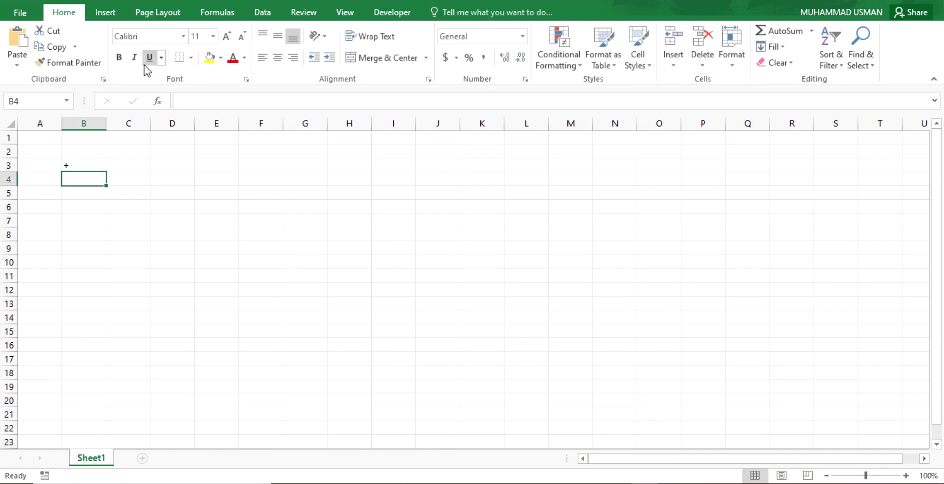
pyautogui.write('-')
pyautogui.press('Return')
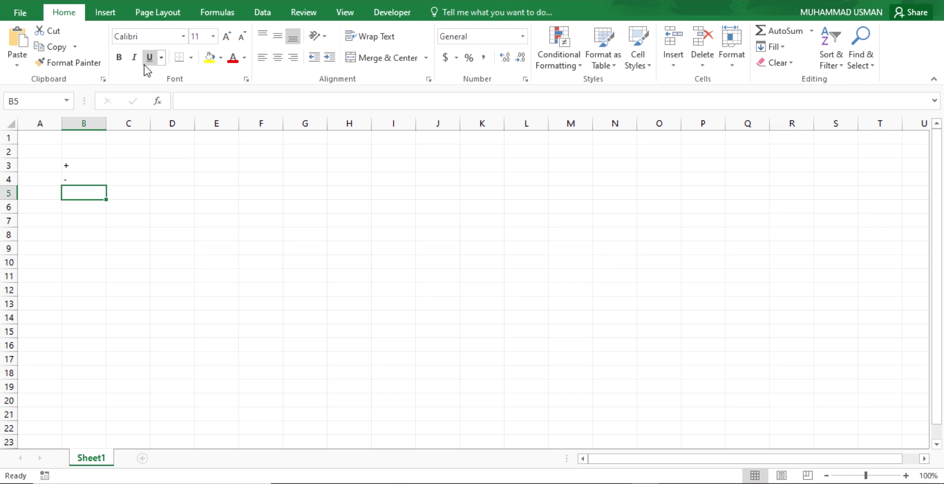
pyautogui.write('*')
pyautogui.press('Return')
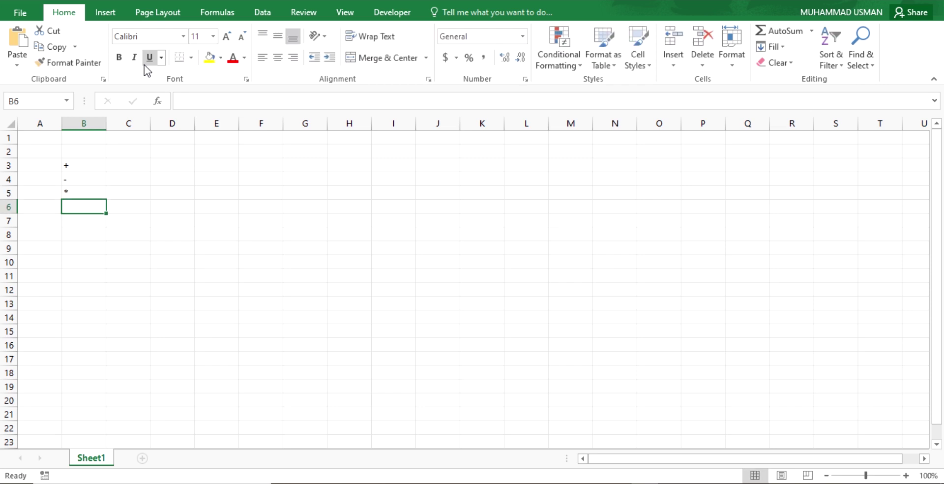
pyautogui.write('?')
pyautogui.press('BackSpace')
pyautogui.write('/')
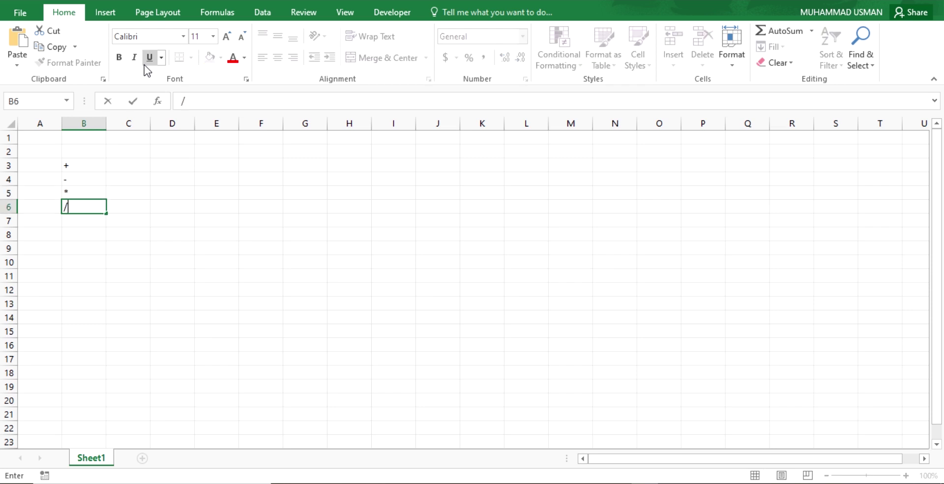
pyautogui.press('Return')
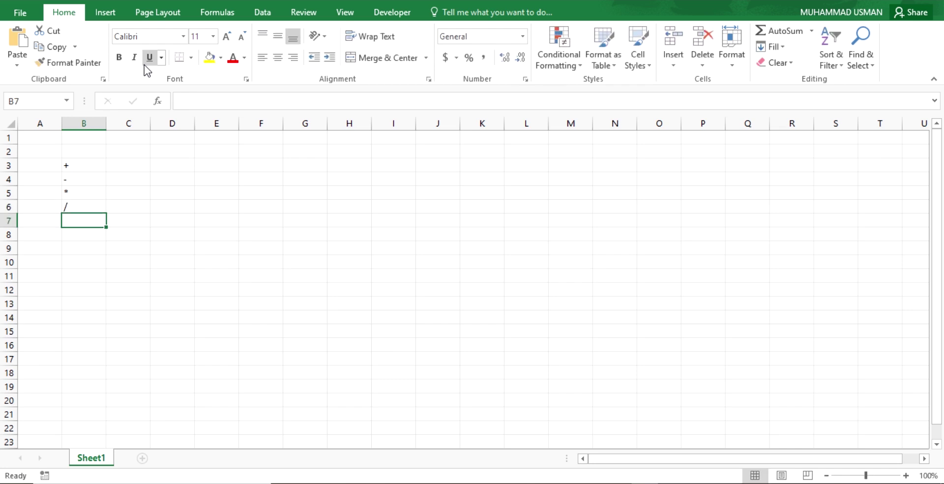
# Step: Add the symbols ^ in cell B7 and () in cell B8 below the operator list
pyautogui.click(89, 163)
pyautogui.press('Down')
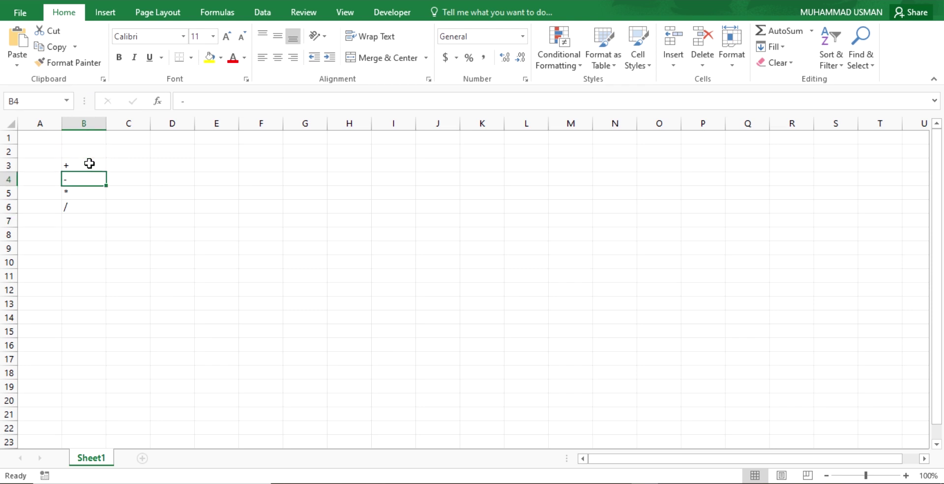
pyautogui.press('Down')
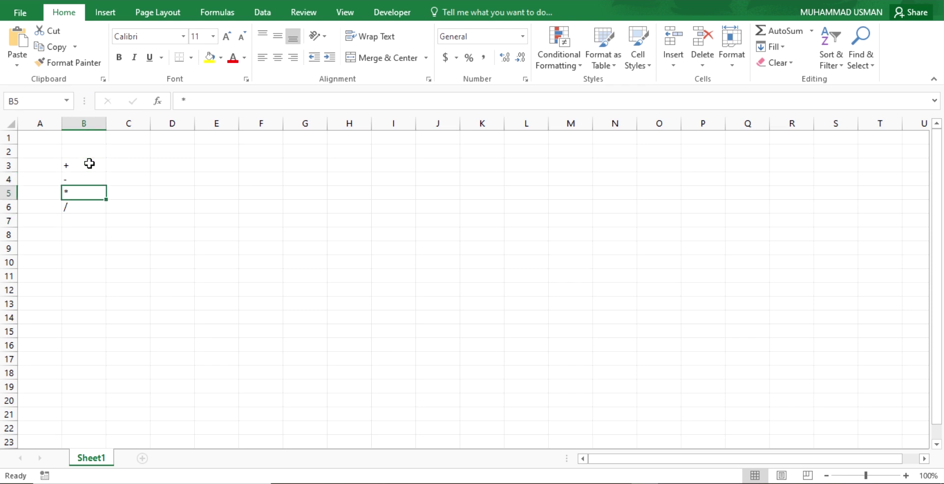
pyautogui.press('Down')
pyautogui.press('Down')
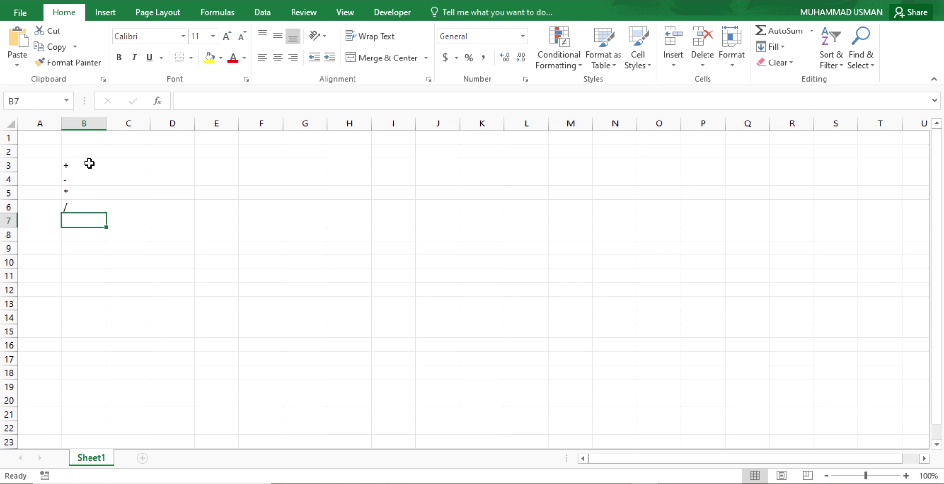
pyautogui.write('^')
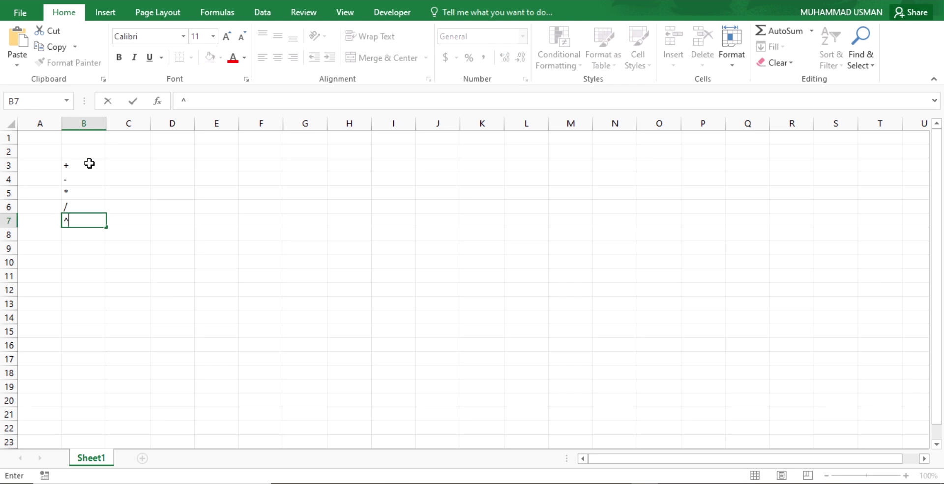
pyautogui.press('Return')
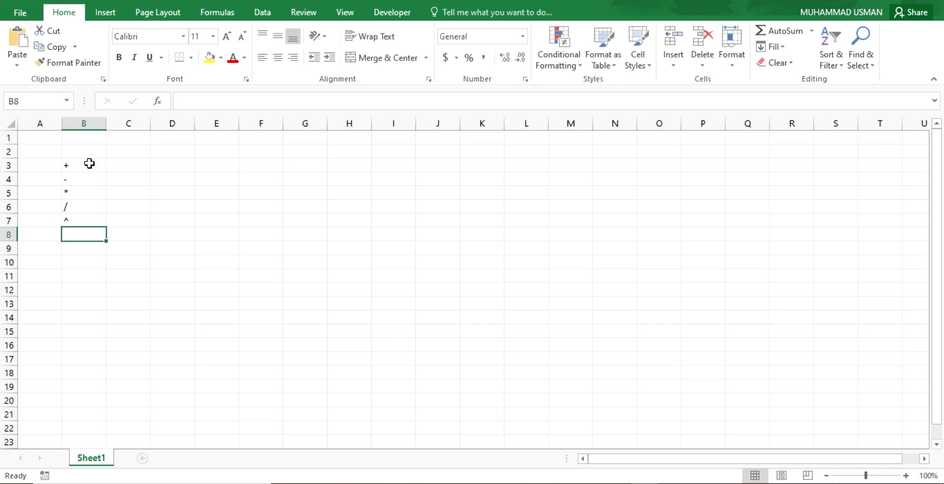
pyautogui.write('(')
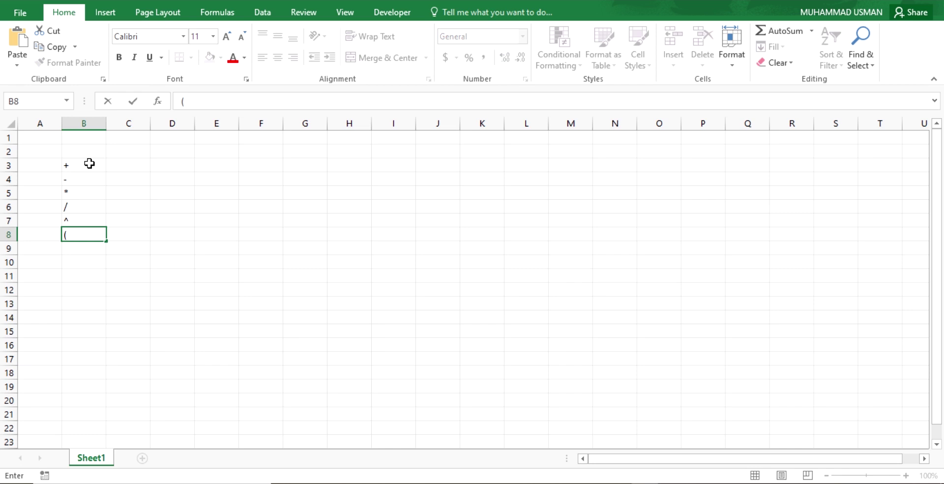
pyautogui.write(')')
pyautogui.press('Return')
# Step: Enter 10+5 without a leading equals sign in cell D6
pyautogui.press('Right')
pyautogui.press('Up')
pyautogui.press('Up')
pyautogui.press('Right')
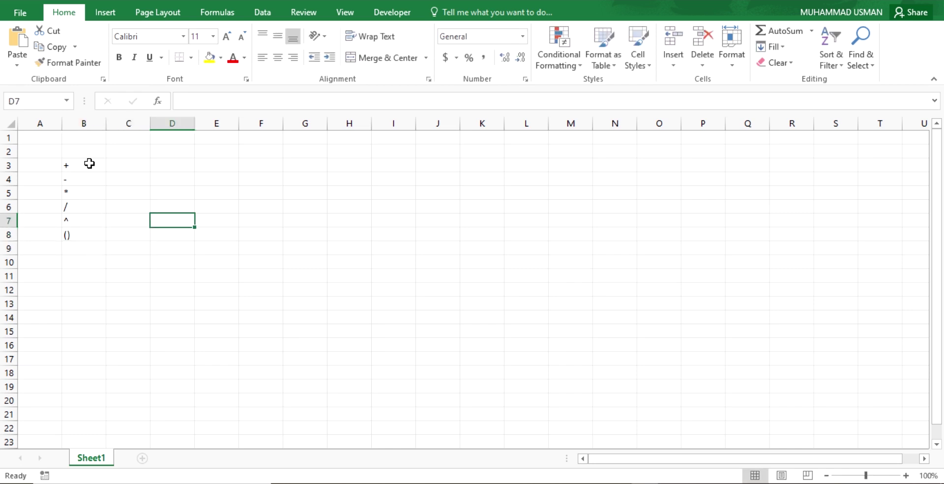
pyautogui.press('Up')
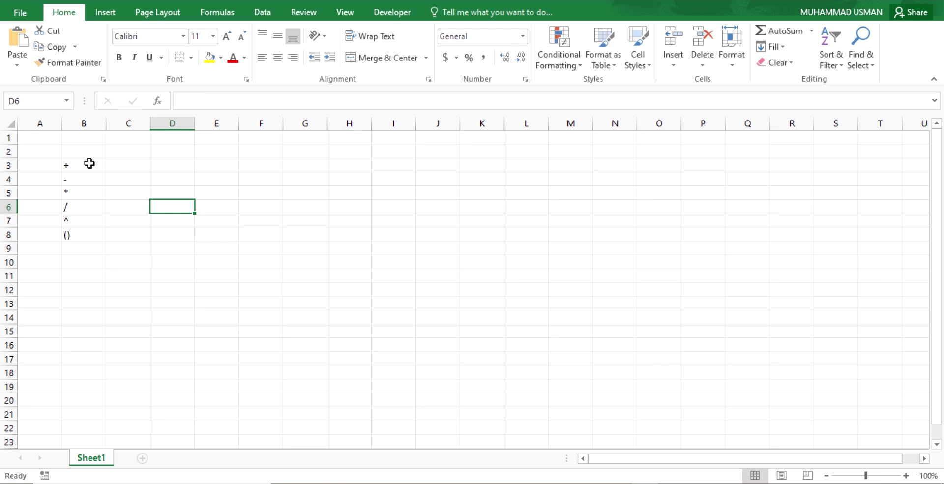
pyautogui.write('10')
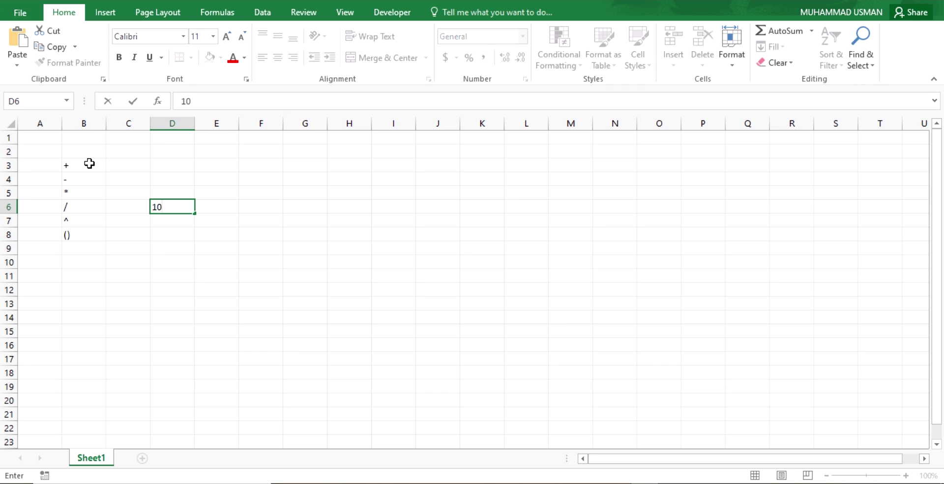
pyautogui.write('+5')
pyautogui.press('Return')
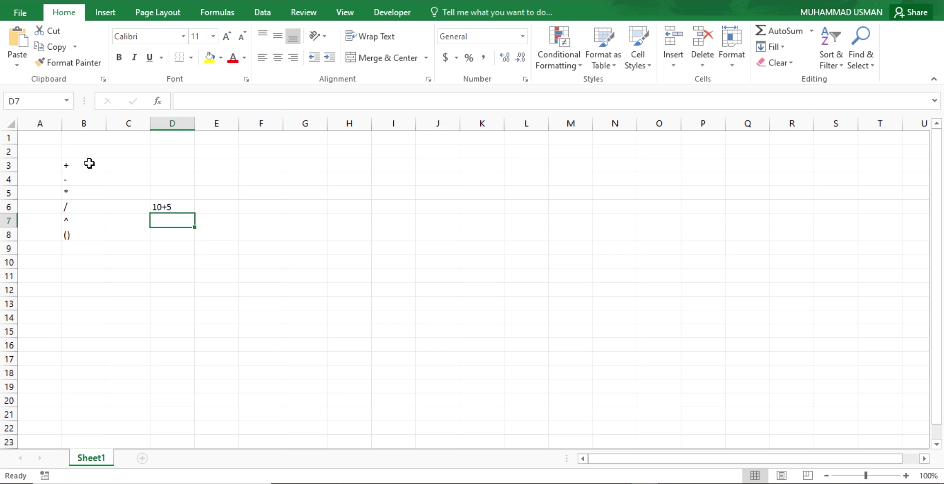
# Step: Enter the number 10 in cell F6
pyautogui.click(247, 209)
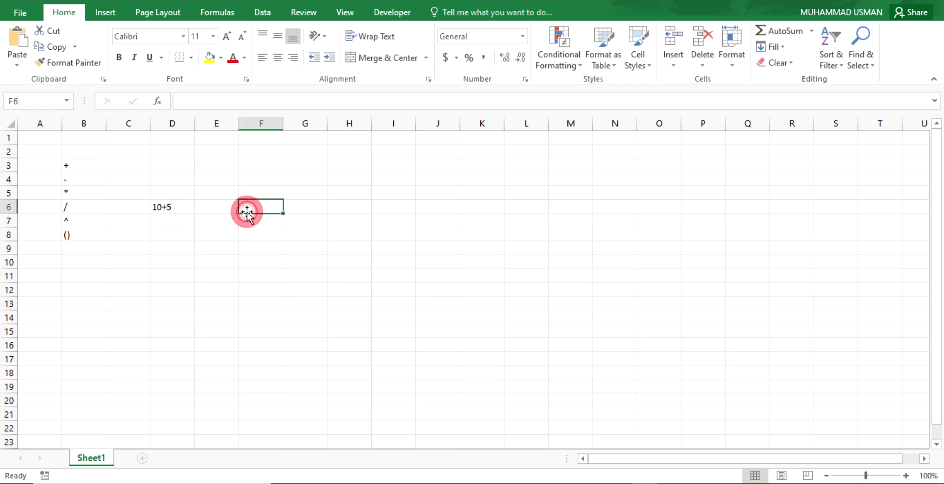
pyautogui.write('10')
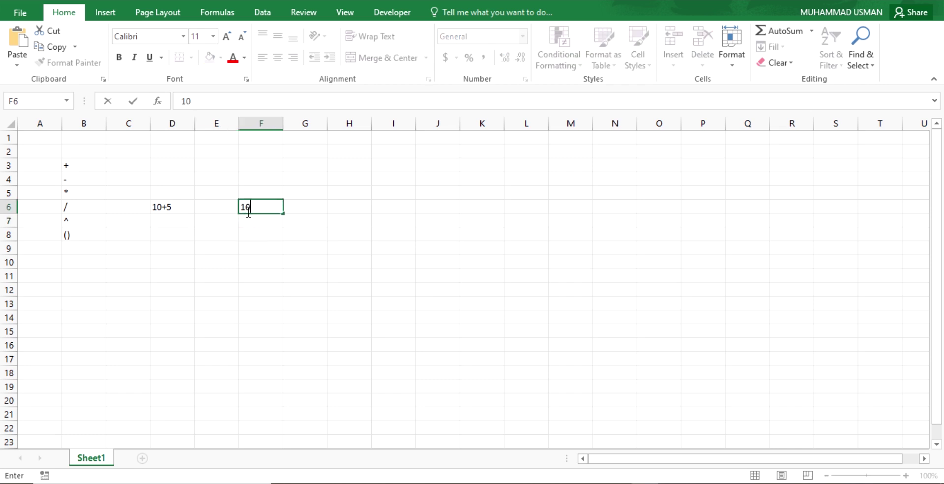
pyautogui.click(202, 100)
pyautogui.doubleClick(196, 100)
pyautogui.click(207, 104)
pyautogui.press('Return')
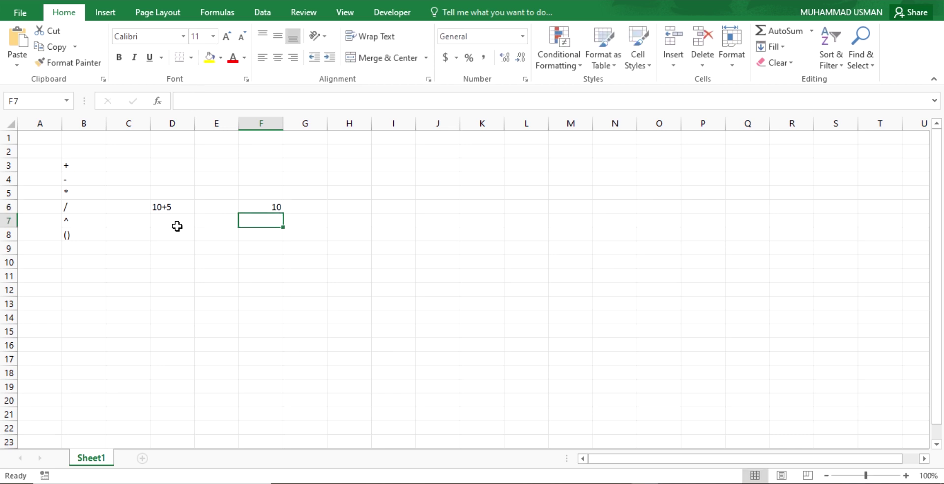
# Step: Enter the letter a in cell F7, below the number 10
pyautogui.click(266, 207)
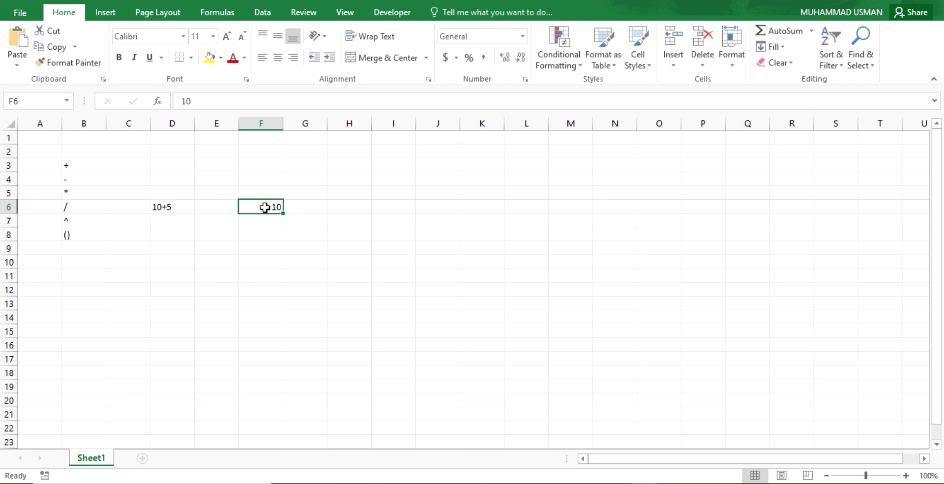
pyautogui.click(264, 222)
pyautogui.write('a')
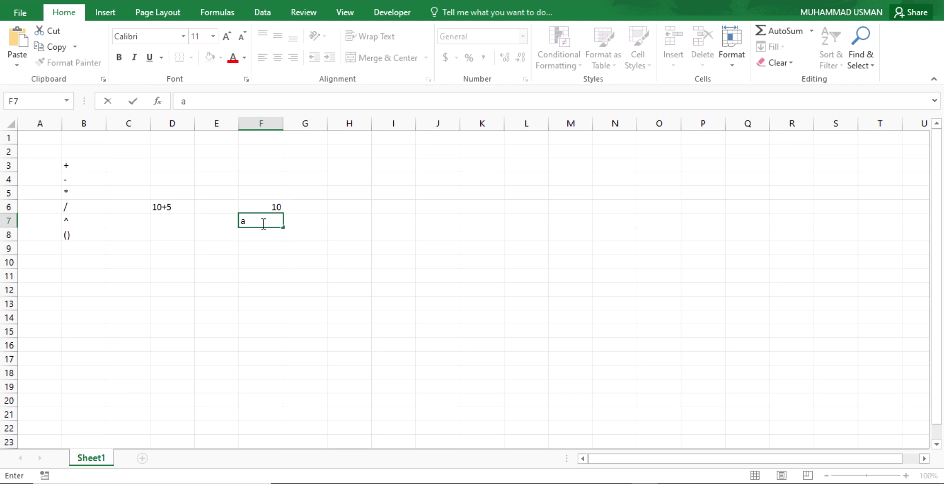
pyautogui.press('Return')
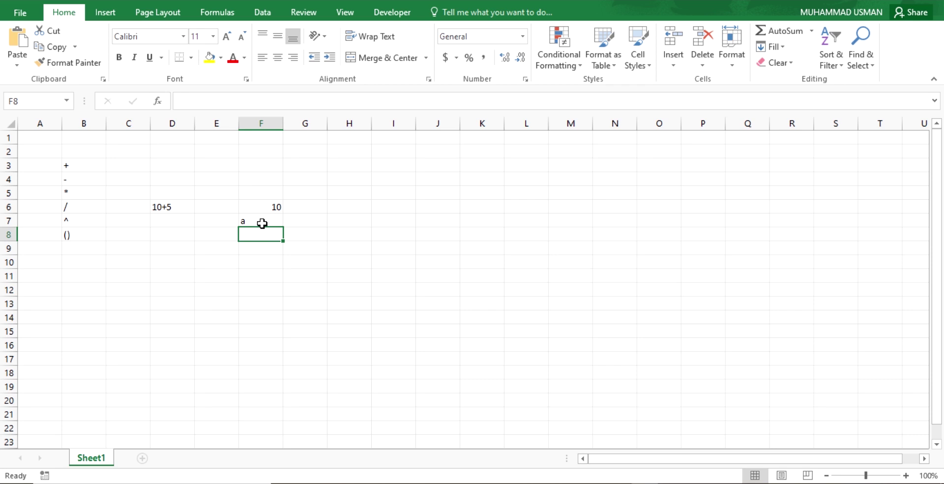
# Step: Enter the formula =10+5 in cell D7, below the 10+5 text
pyautogui.click(178, 211)
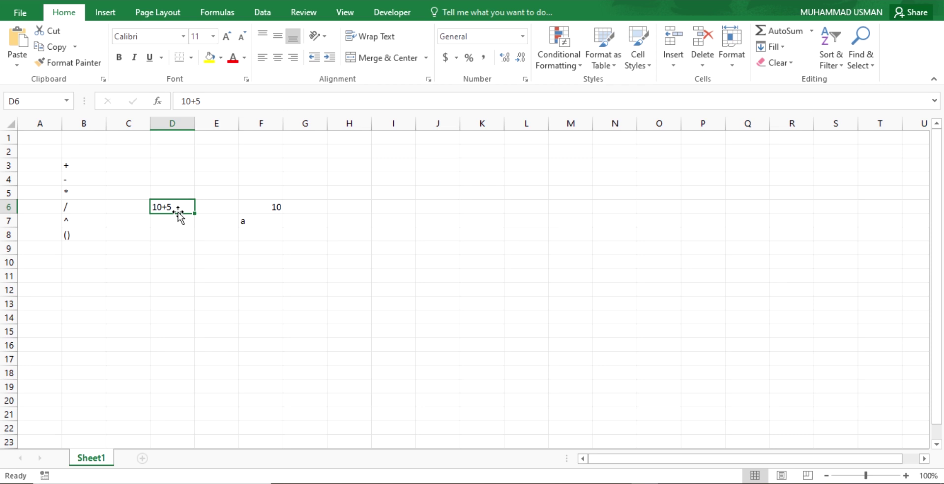
pyautogui.press('Return')
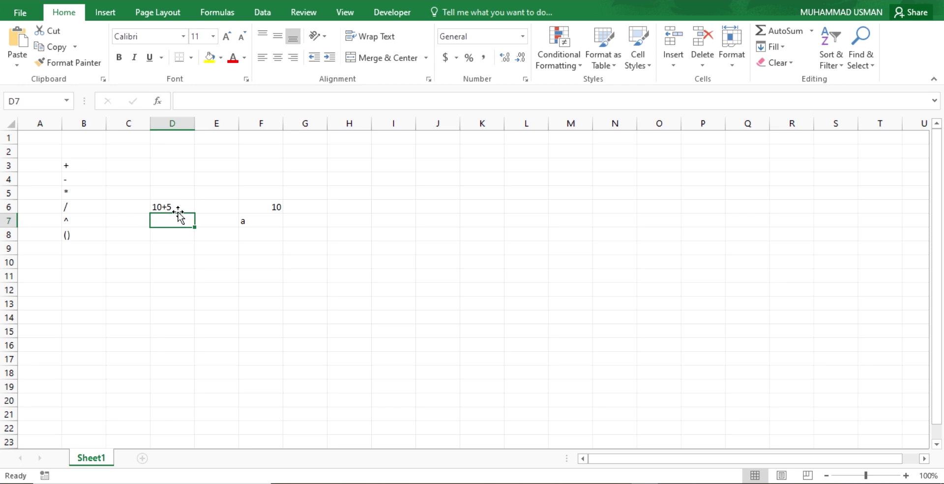
pyautogui.write('=')
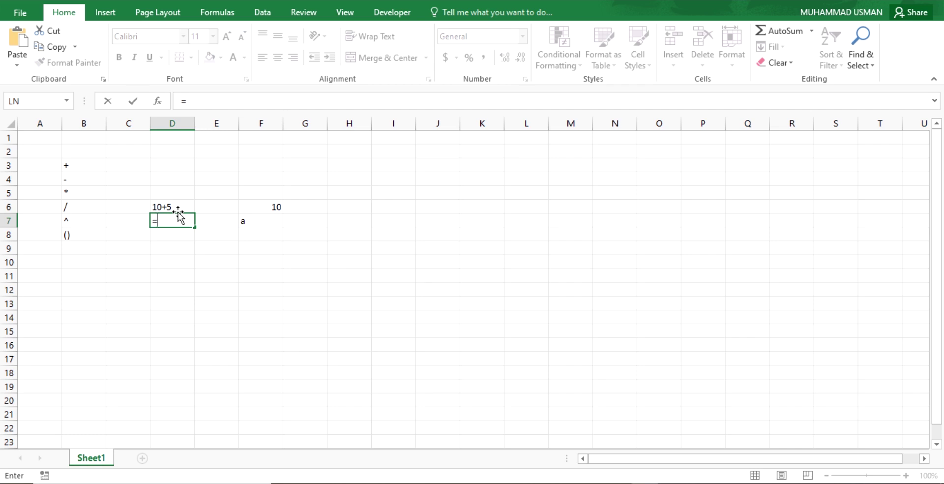
pyautogui.press('Escape')
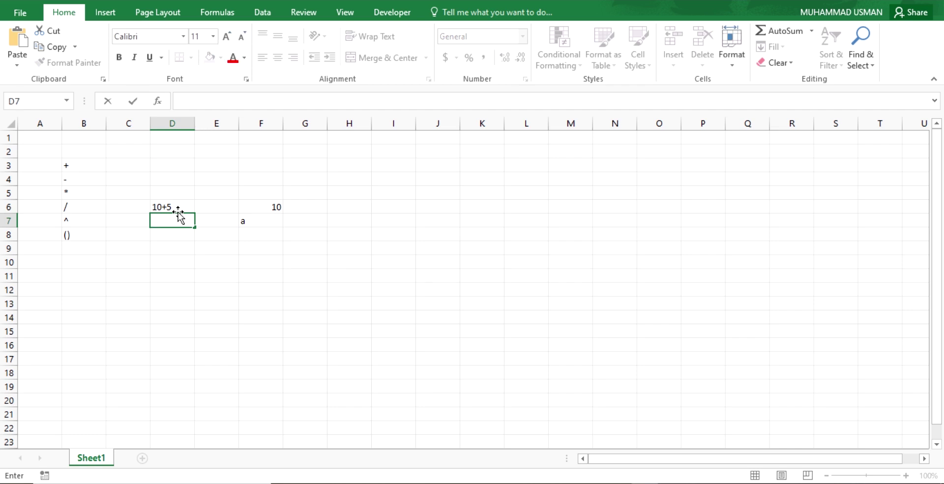
pyautogui.write('=')
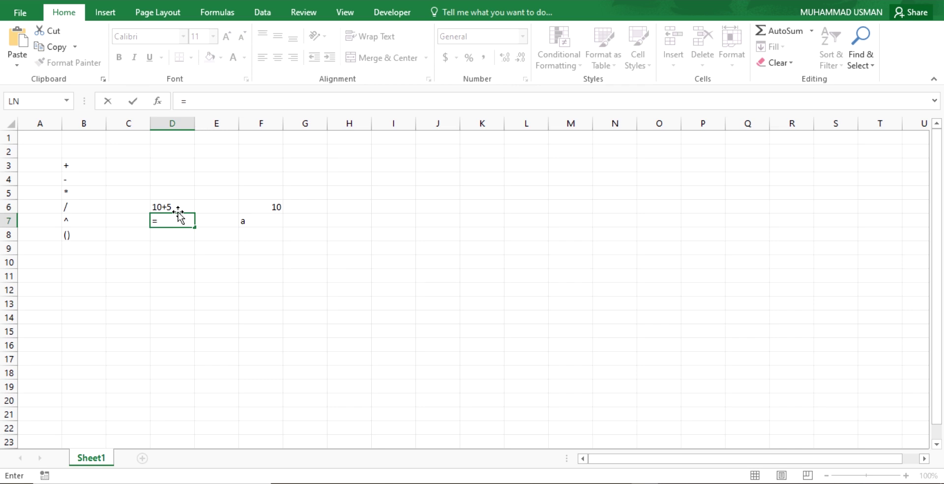
pyautogui.write('10+5')
pyautogui.press('Return')
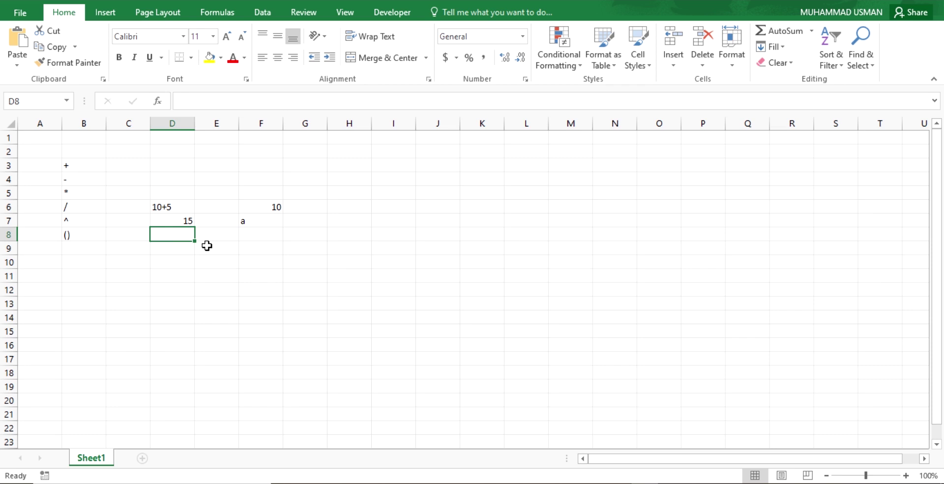
pyautogui.press('Down')
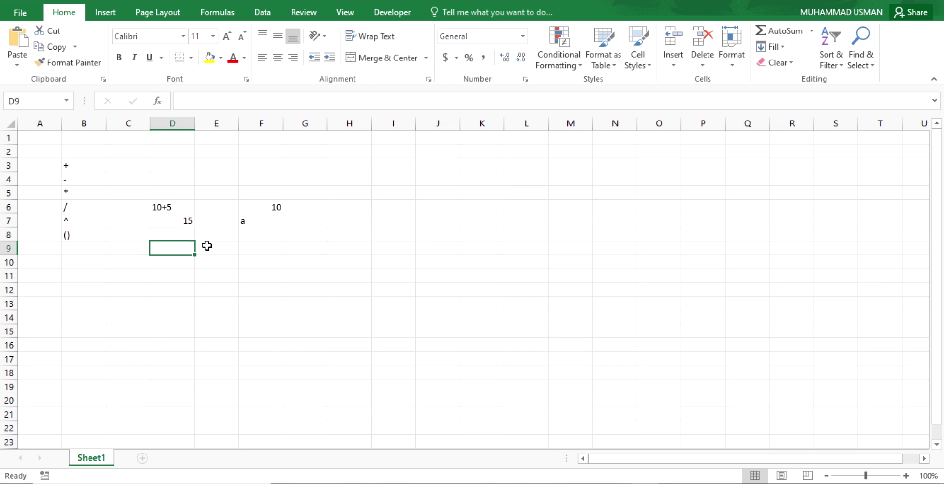
# Step: Enter the text 2o, a digit followed by the letter o, in cell E9
pyautogui.click(207, 245)
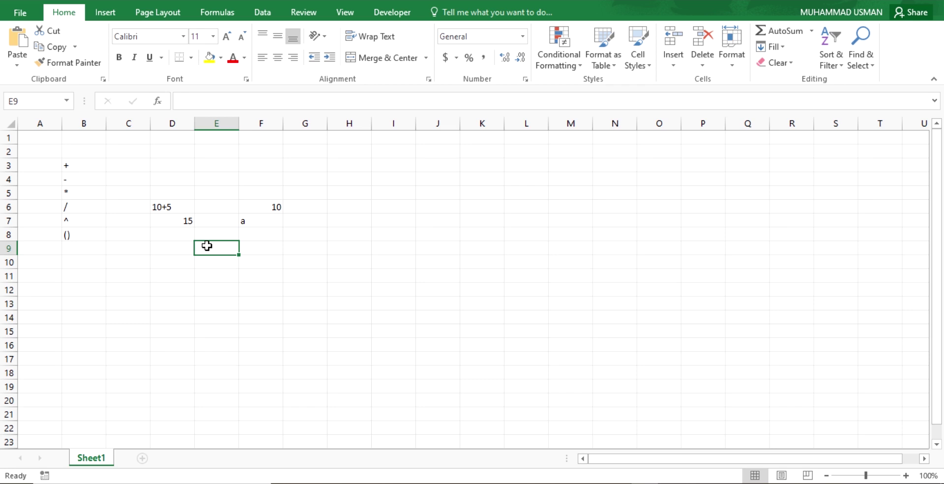
pyautogui.write('2')
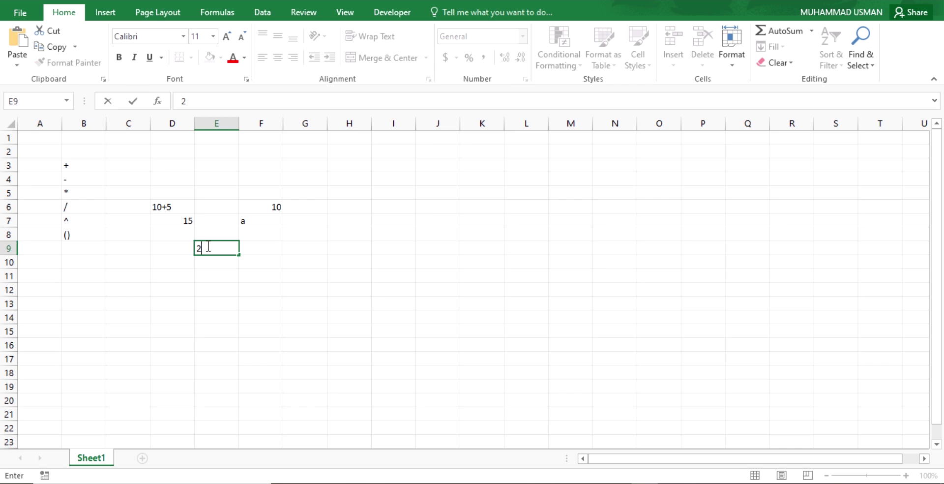
pyautogui.write('o')
pyautogui.press('Return')
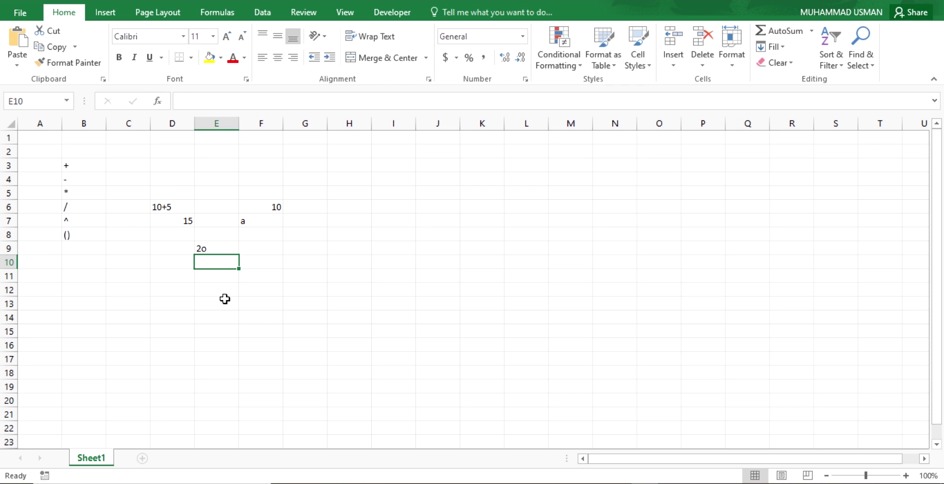
# Step: Enter the text "torque = moment of force= moment arm*force" in cell I5
pyautogui.press('Up')
pyautogui.press('Right')
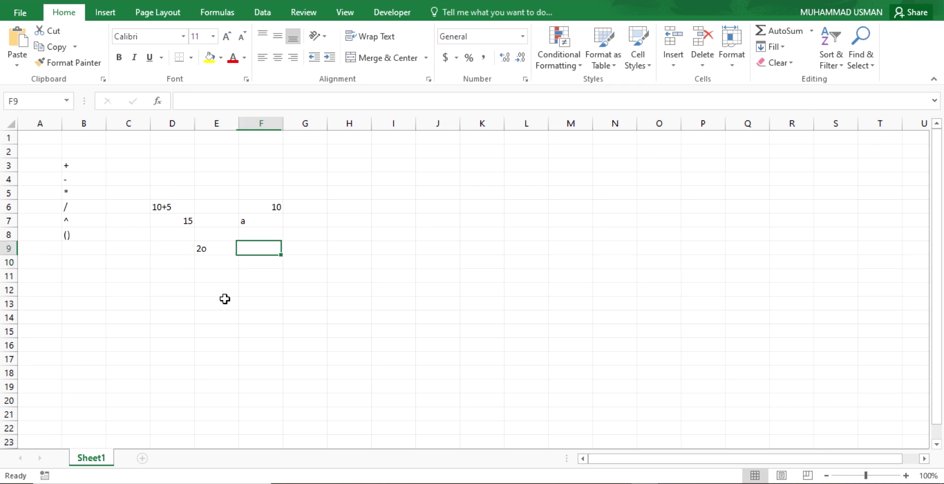
pyautogui.press('Right')
pyautogui.press('Right')
pyautogui.press('Up')
pyautogui.press('Up')
pyautogui.press('Up')
pyautogui.press('Right')
pyautogui.press('Up')
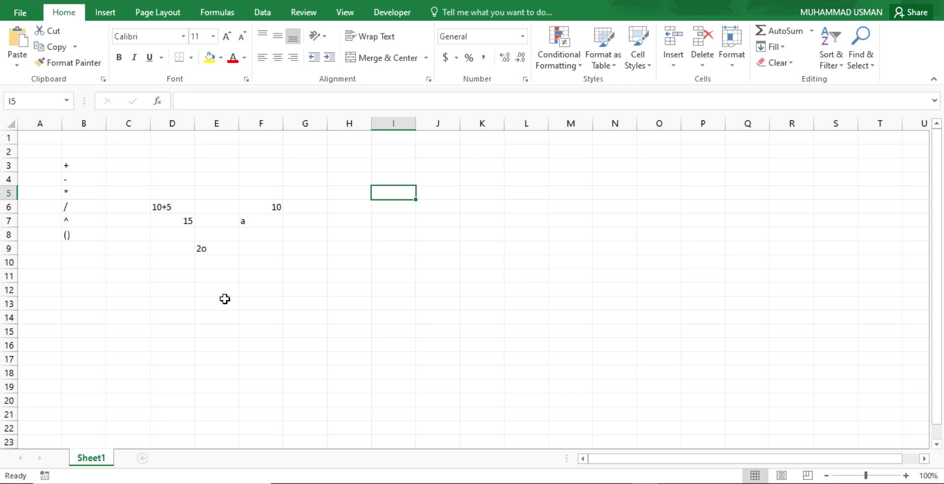
pyautogui.write('torque')
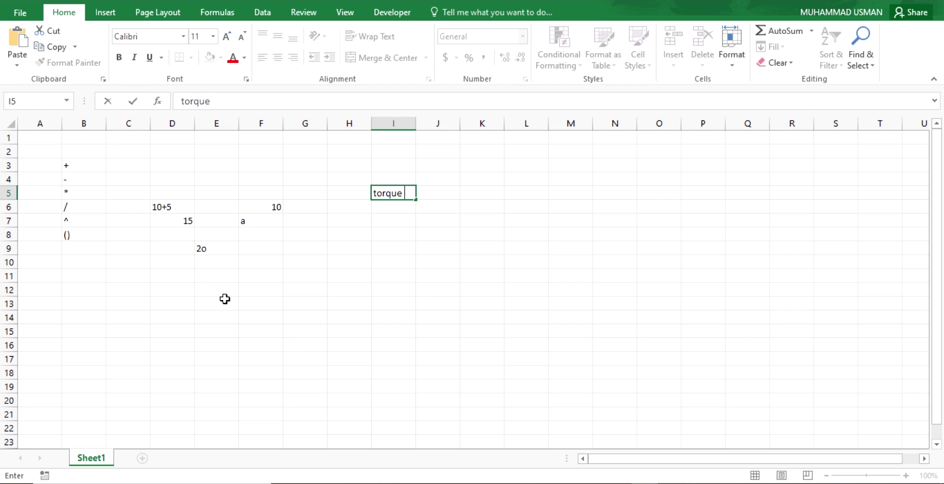
pyautogui.write(' =n')
pyautogui.press('BackSpace')
pyautogui.write('moment ')
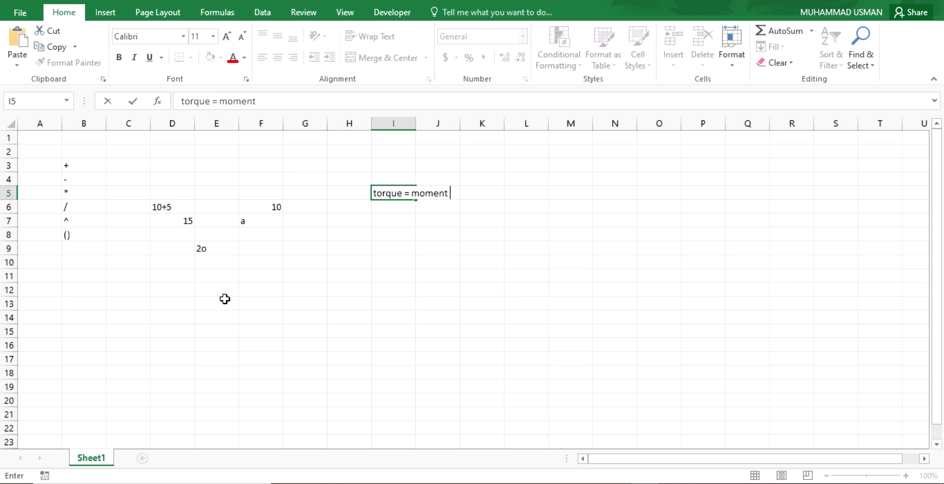
pyautogui.write('of force=')
pyautogui.write('moment ')
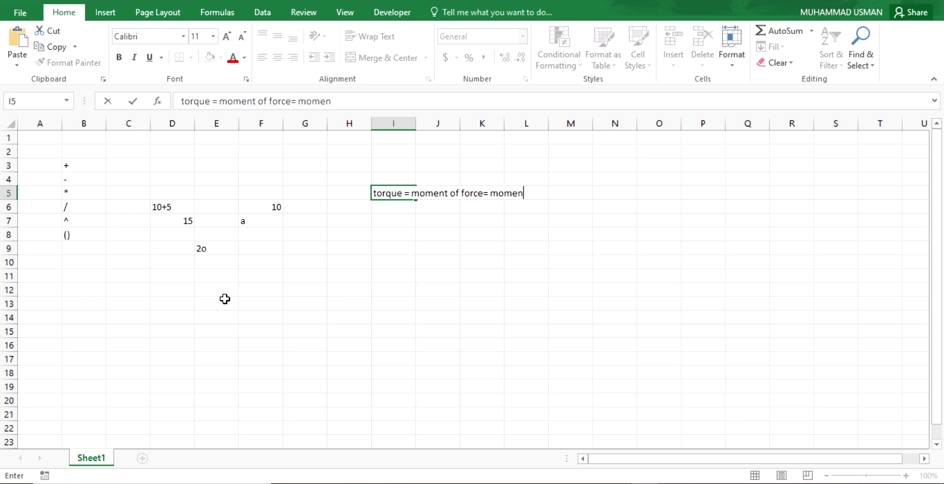
pyautogui.write('arm*force')
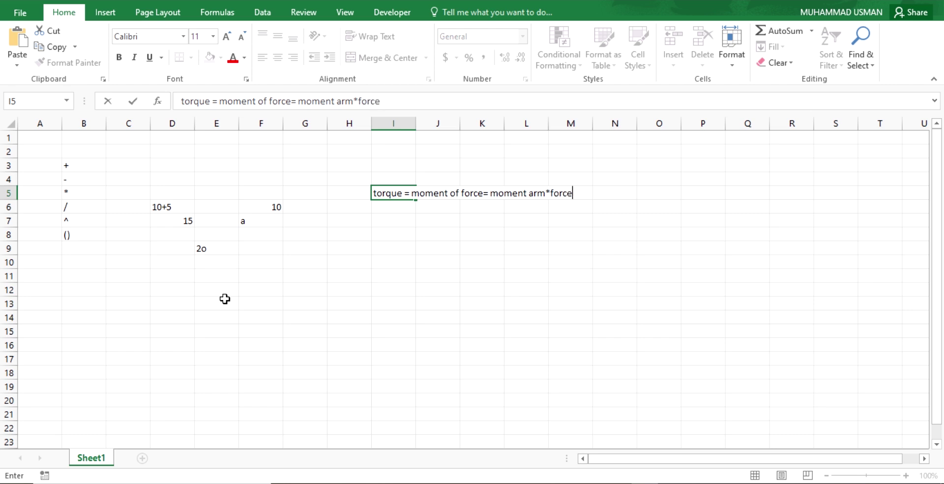
pyautogui.press('Return')
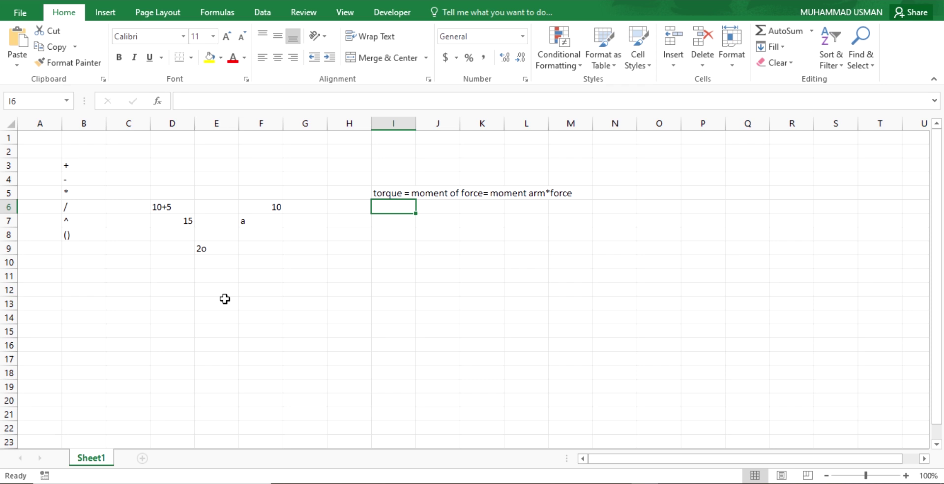
# Step: Enter torque=15Nm as a single text entry in cell J7
pyautogui.click(449, 219)
pyautogui.write('tor')
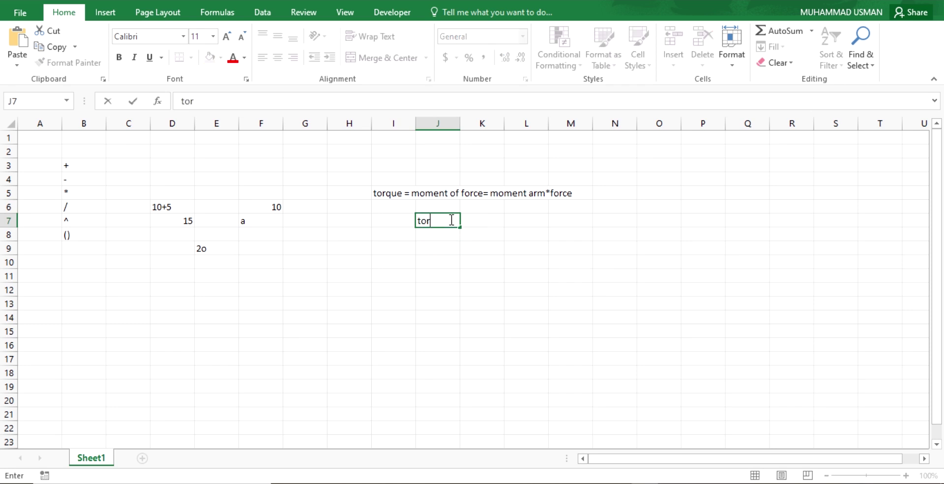
pyautogui.write('que=15Nm')
pyautogui.click(472, 254)
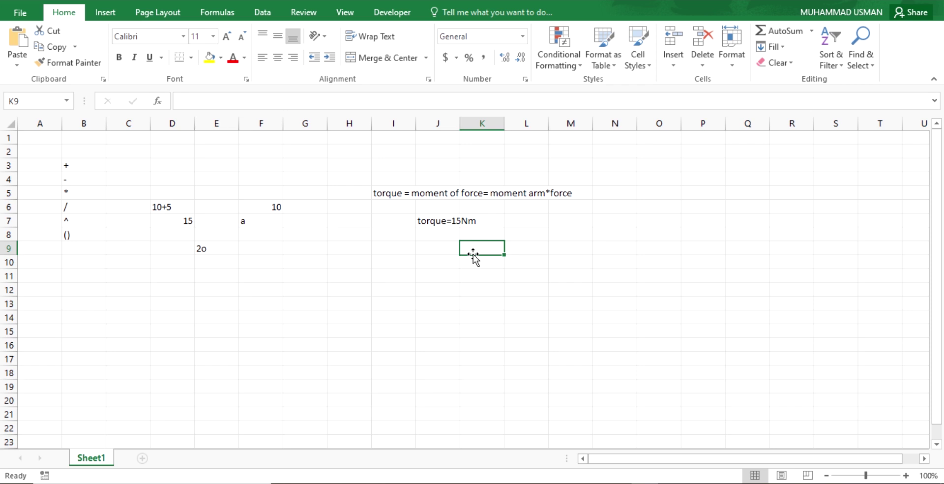
# Step: Fill row 8 with the label Torque in N8, the value 15 in O8 and the unit Nm in P8
pyautogui.click(609, 232)
pyautogui.write('T')
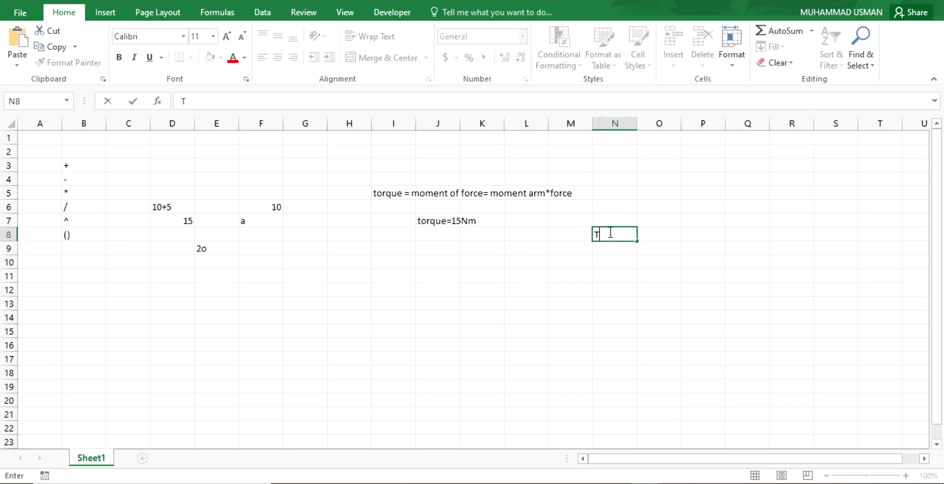
pyautogui.write('orq')
pyautogui.write('ue')
pyautogui.press('Tab')
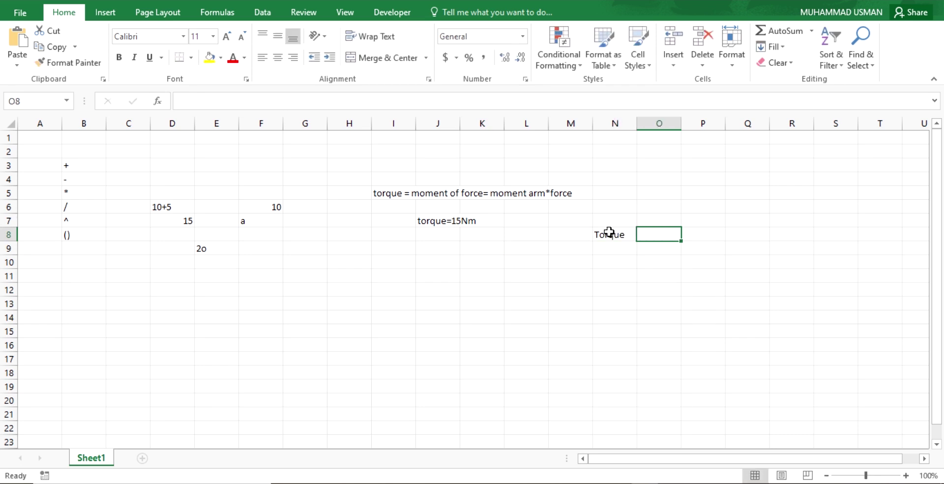
pyautogui.write('15')
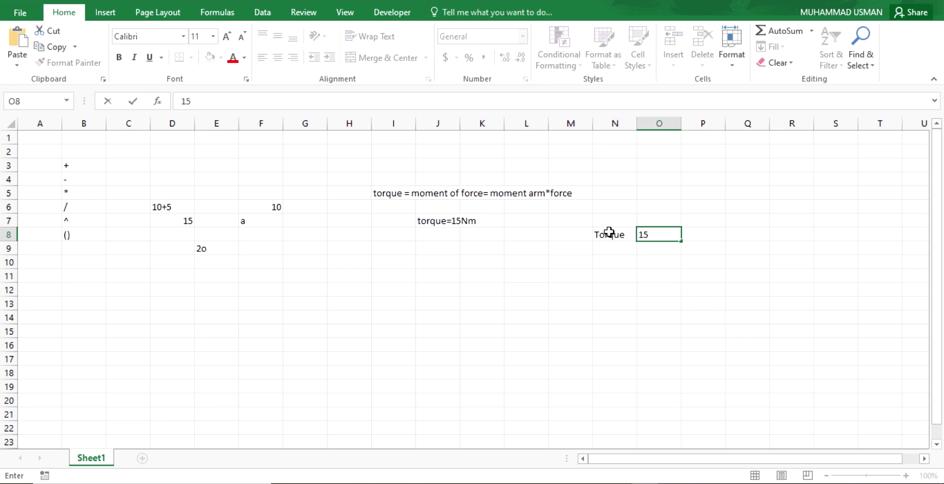
pyautogui.press('Tab')
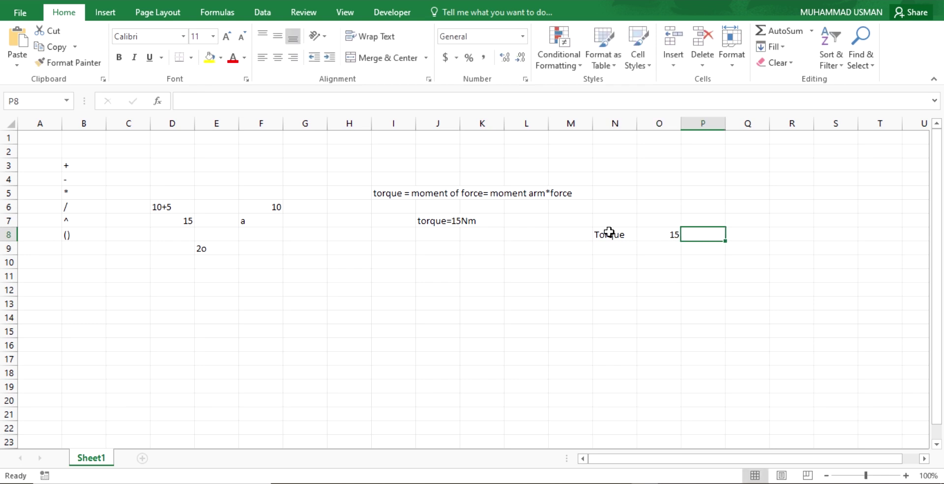
pyautogui.write('Nm')
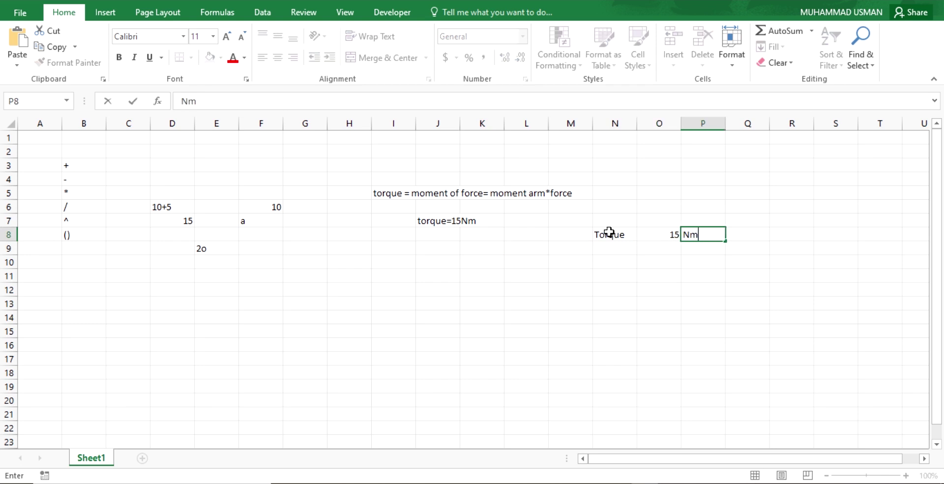
pyautogui.press('Return')
pyautogui.click(609, 234)
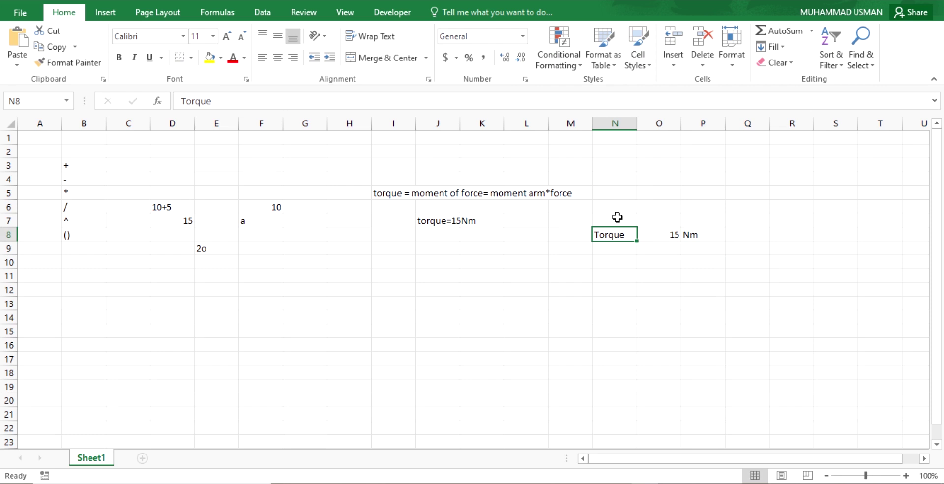
pyautogui.press('Right')
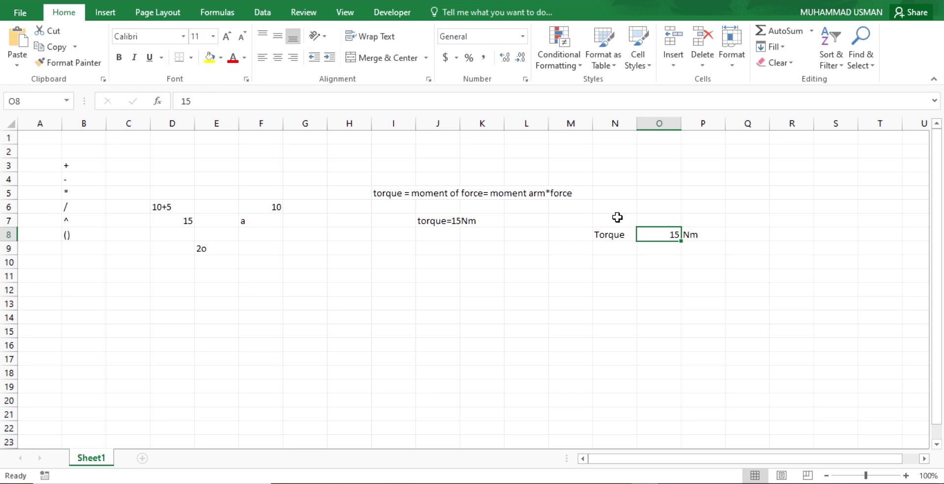
# Step: Enter the label Moment arm in cell N9, below Torque
pyautogui.click(612, 247)
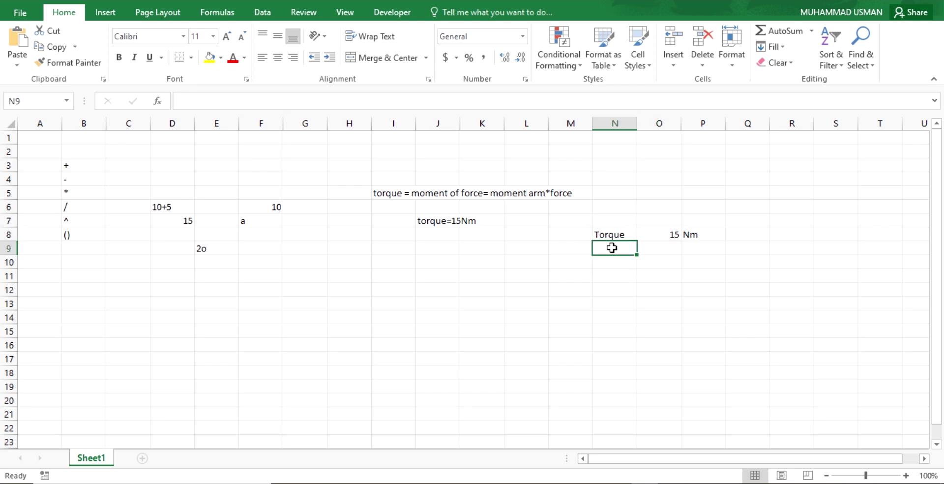
pyautogui.write('Len')
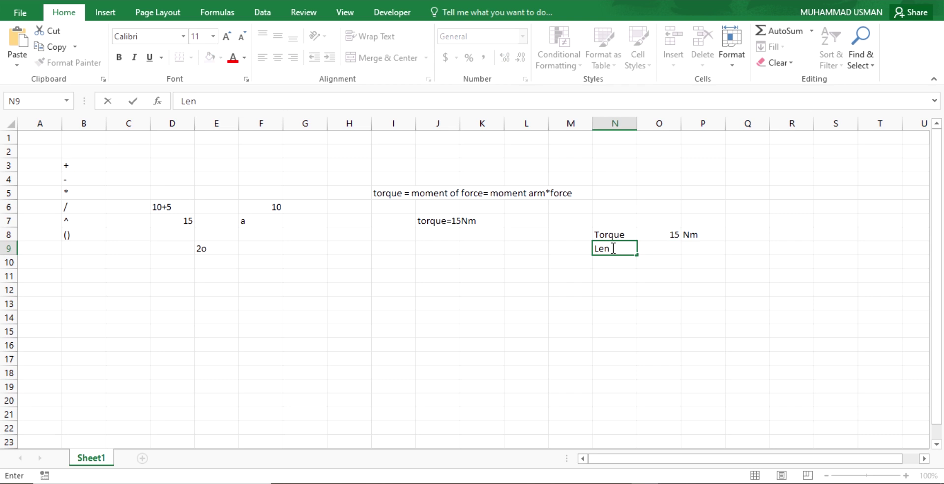
pyautogui.write('gth')
pyautogui.press('BackSpace')
pyautogui.press('BackSpace')
pyautogui.press('BackSpace')
pyautogui.press('BackSpace')
pyautogui.press('BackSpace')
pyautogui.press('BackSpace')
pyautogui.write('Moment arm')
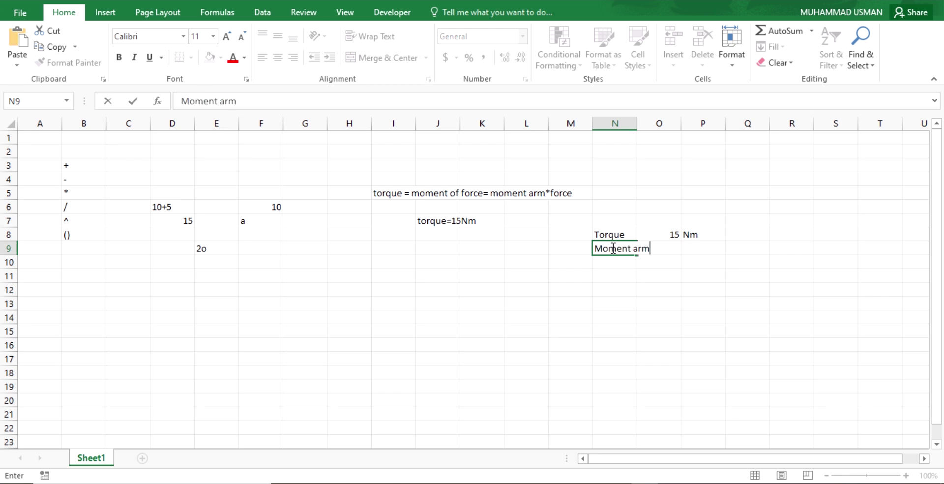
pyautogui.press('Tab')
pyautogui.press('Tab')
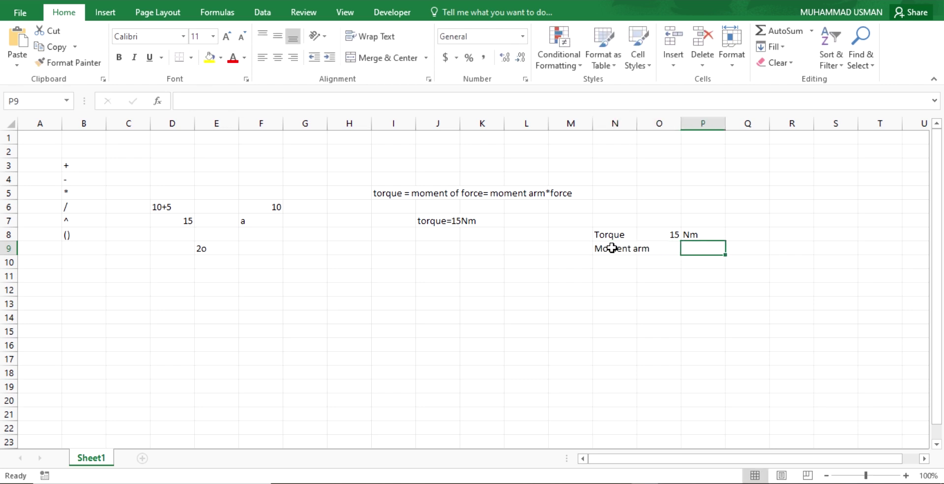
pyautogui.press('Left')
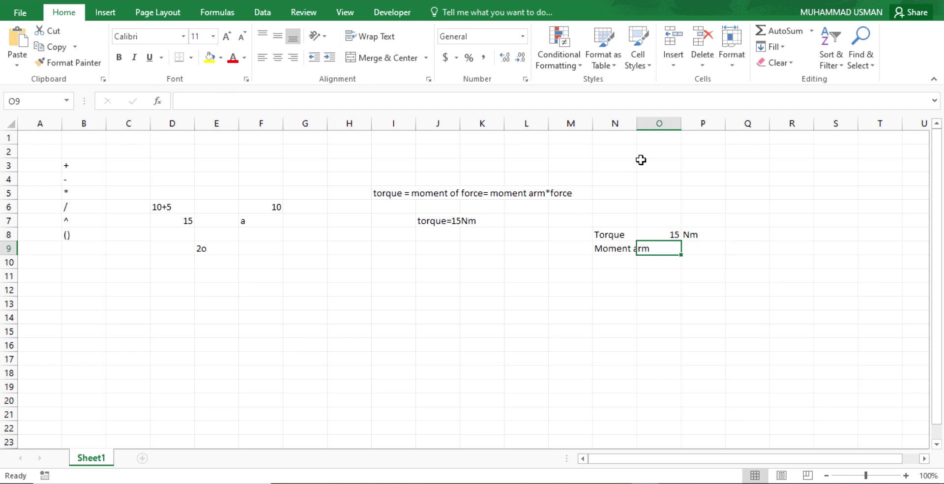
# Step: Auto-fit the width of column N to the Moment arm label
pyautogui.click(619, 248)
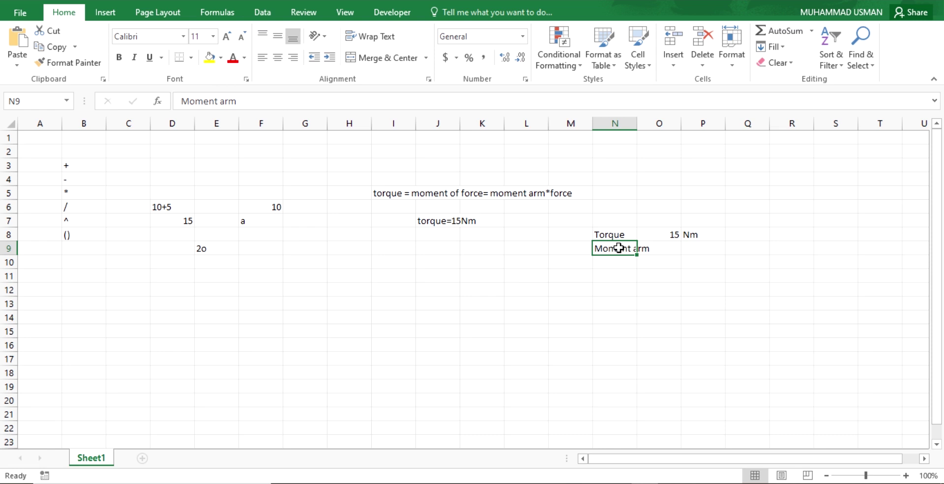
pyautogui.click(626, 263)
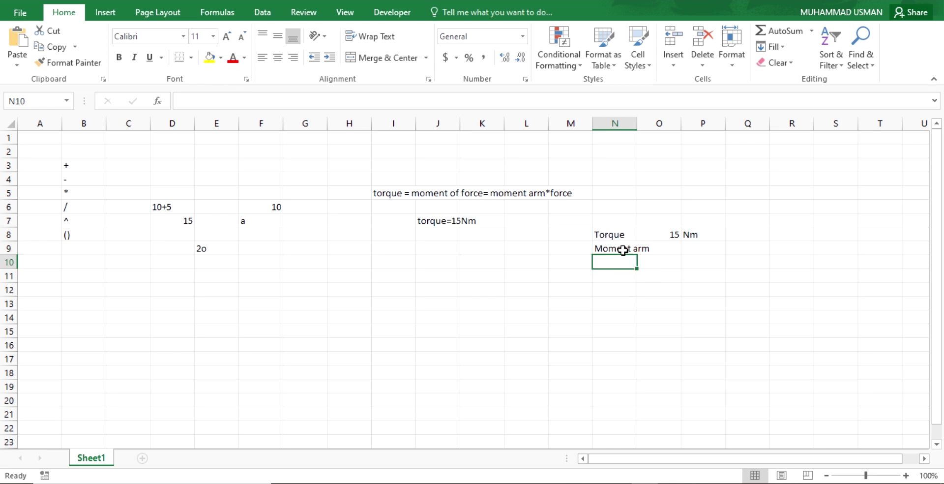
pyautogui.click(623, 250)
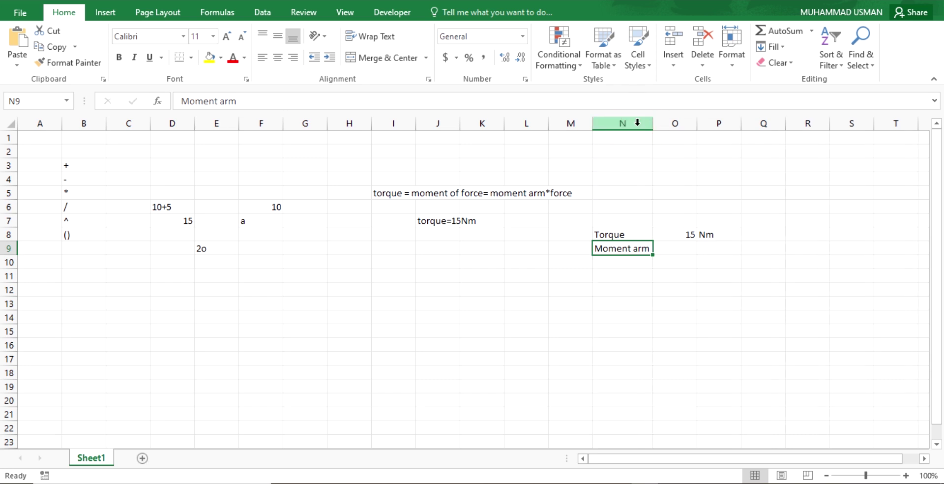
pyautogui.doubleClick(637, 124)
# Step: Enter the moment arm's value 5 in cell O9 and its unit m in cell P9
pyautogui.click(694, 251)
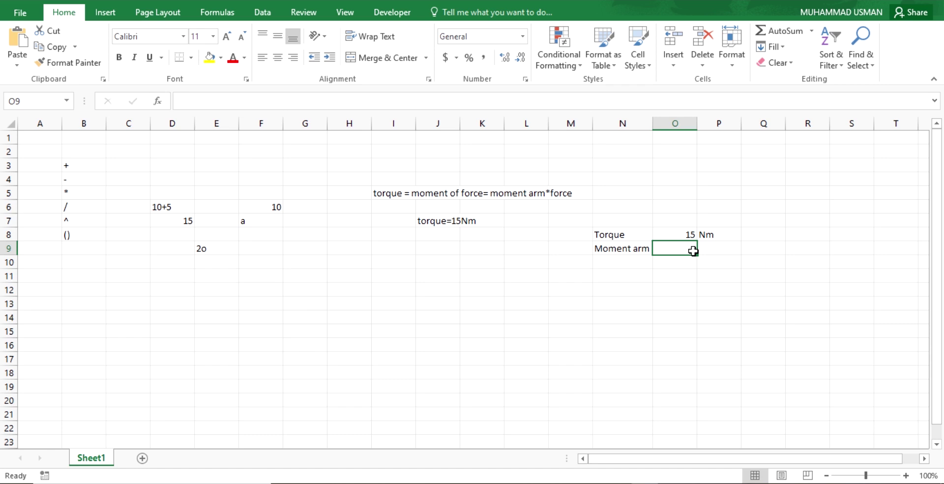
pyautogui.write('5')
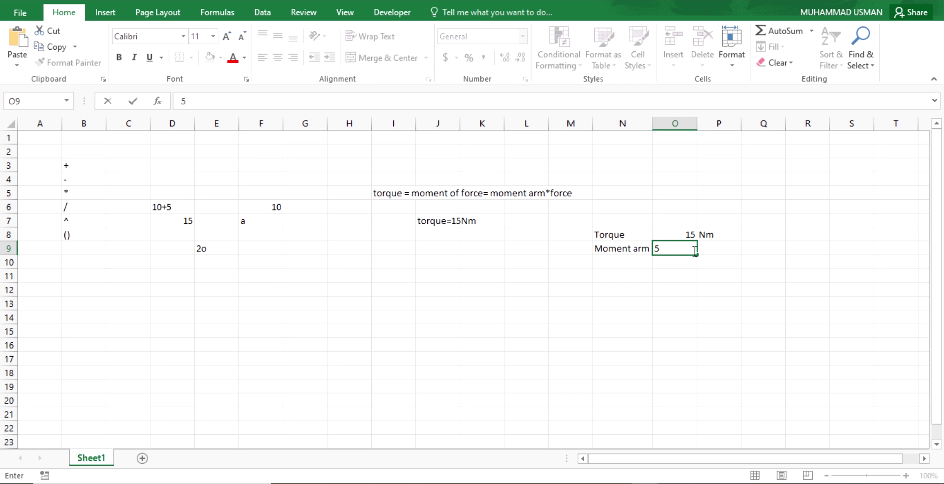
pyautogui.press('Tab')
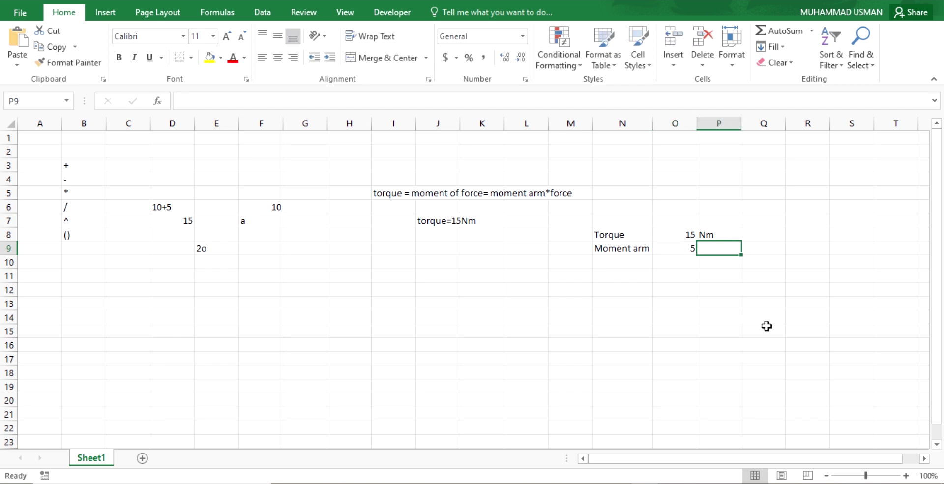
pyautogui.write('m')
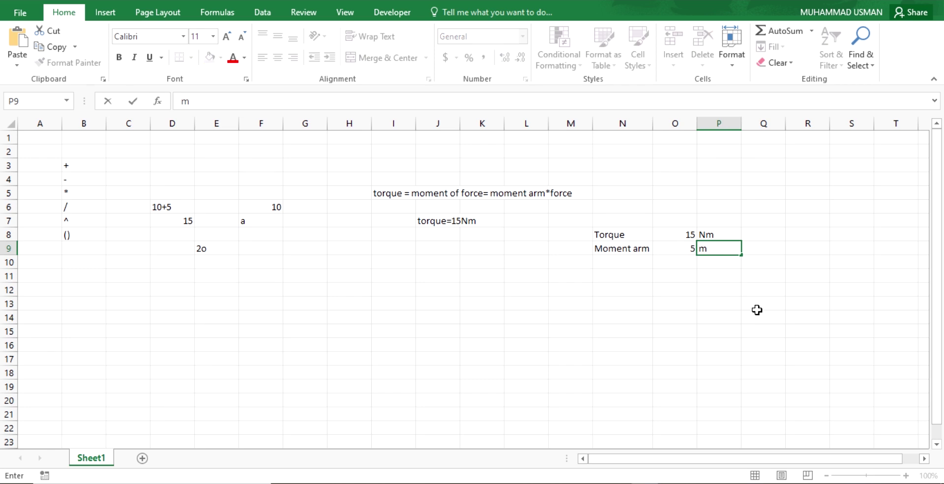
pyautogui.press('Return')
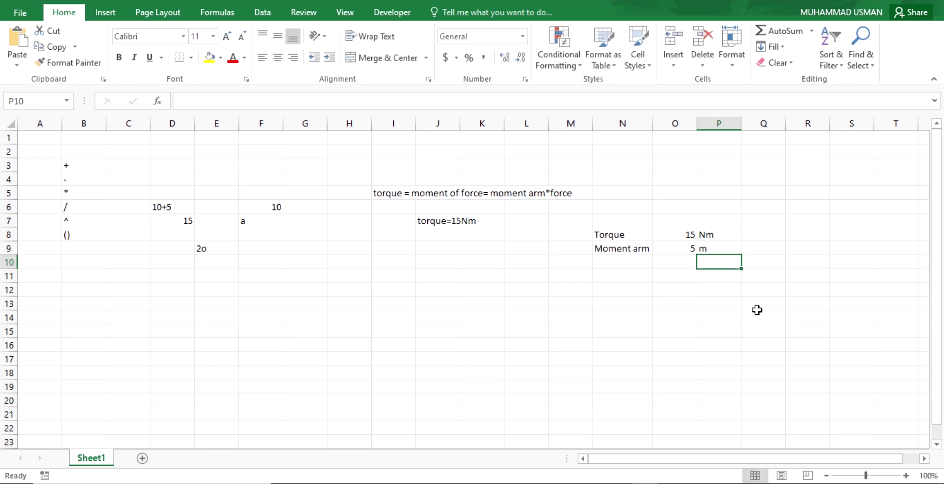
# Step: Enter the label Force in cell N10, below Moment arm
pyautogui.press('Left')
pyautogui.press('Left')
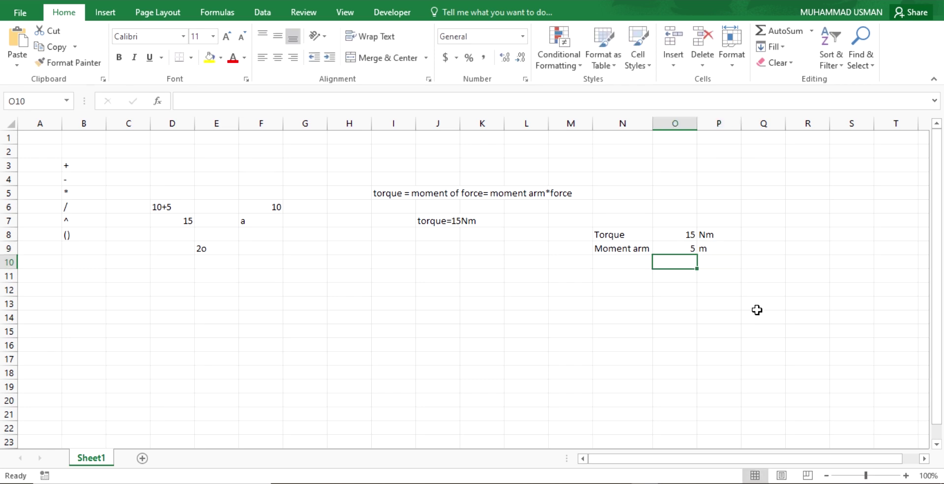
pyautogui.write('Force')
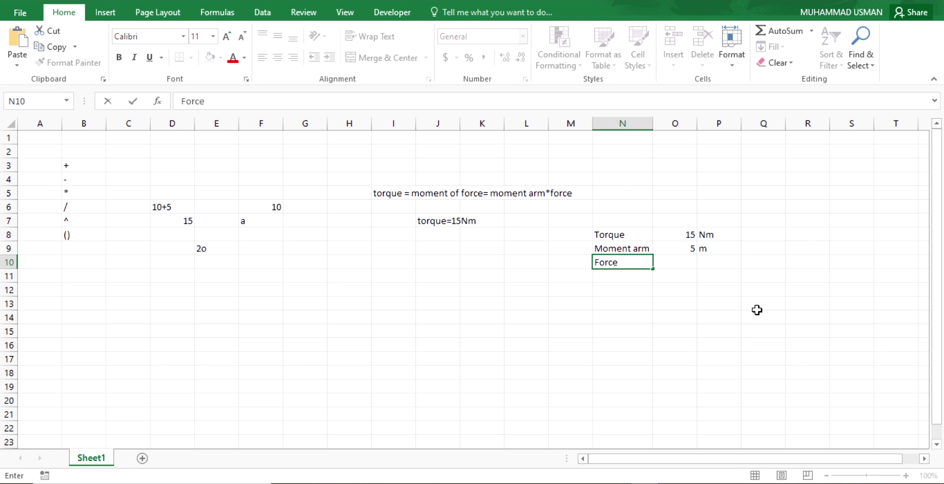
pyautogui.press('Tab')
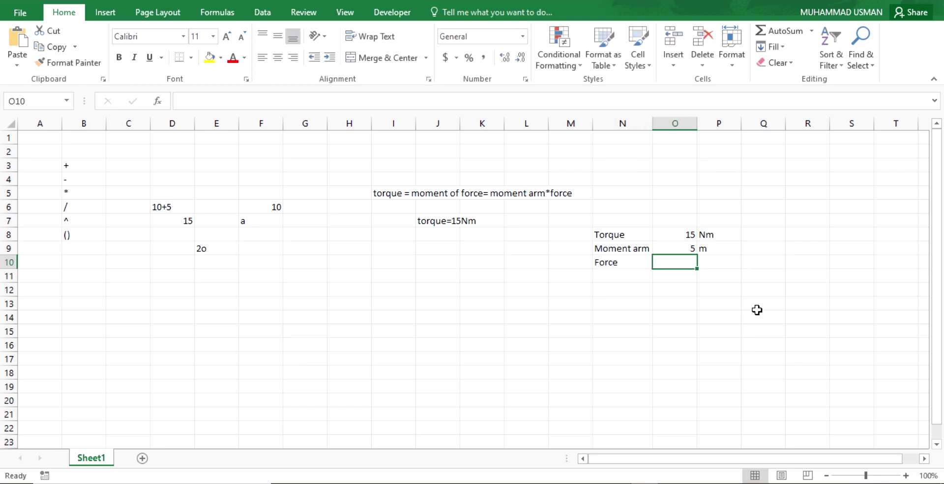
# Step: Enter a question mark as the force's value in cell O10 and its unit N in cell P10
pyautogui.write('?')
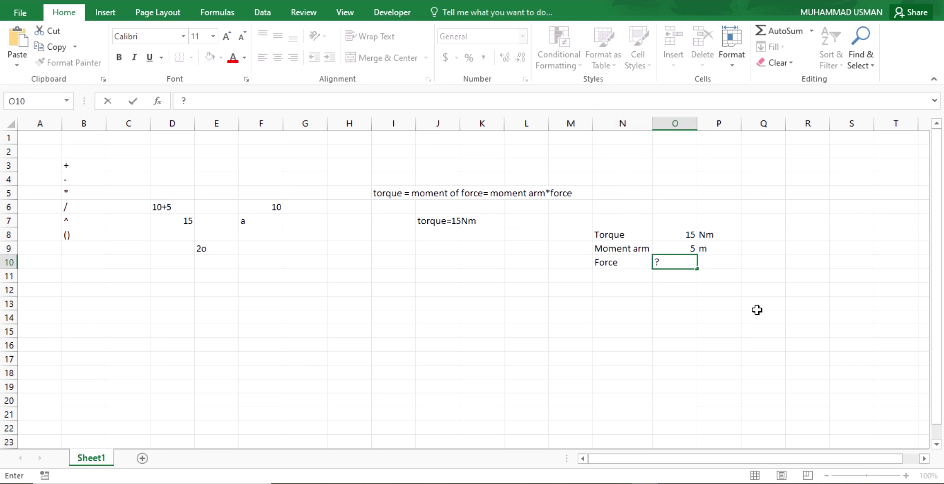
pyautogui.press('Tab')
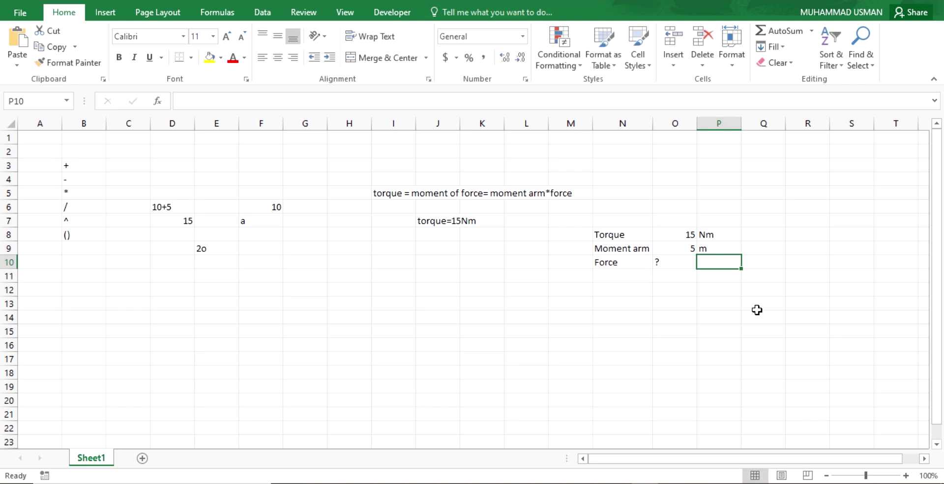
pyautogui.write('Nm')
pyautogui.press('Return')
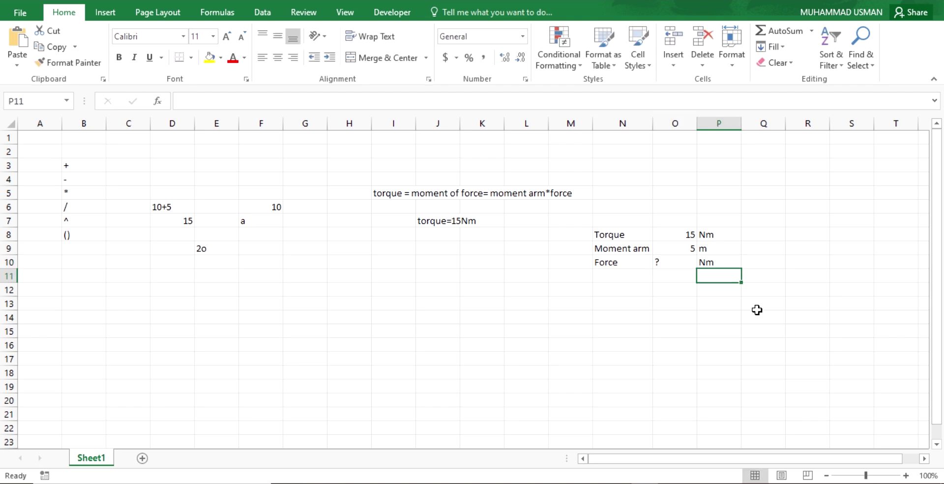
pyautogui.press('Up')
pyautogui.write('Nm')
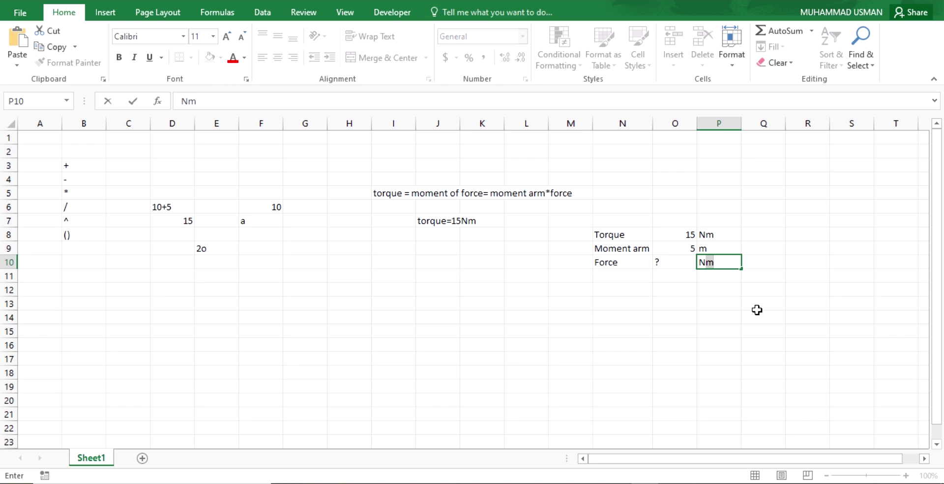
pyautogui.press('BackSpace')
pyautogui.click(743, 296)
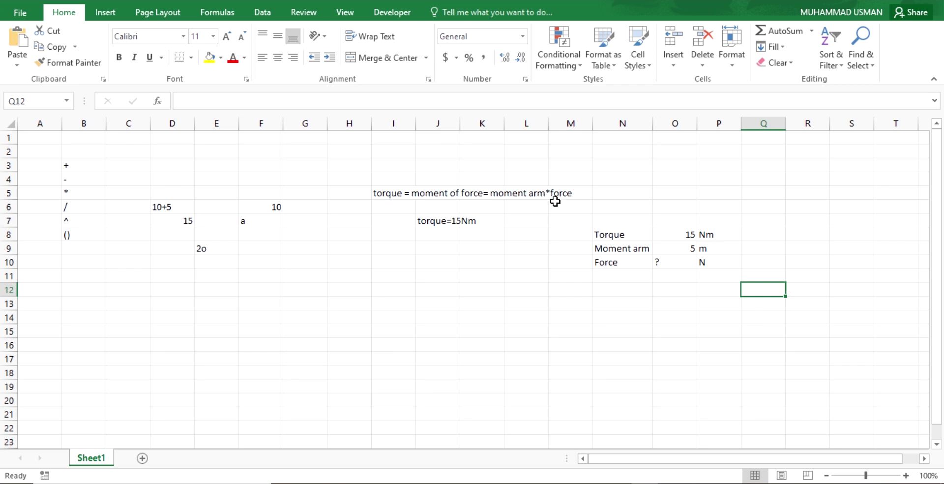
# Step: Calculate the force in cell O10 from typed numbers with the formula =15/5
pyautogui.click(604, 292)
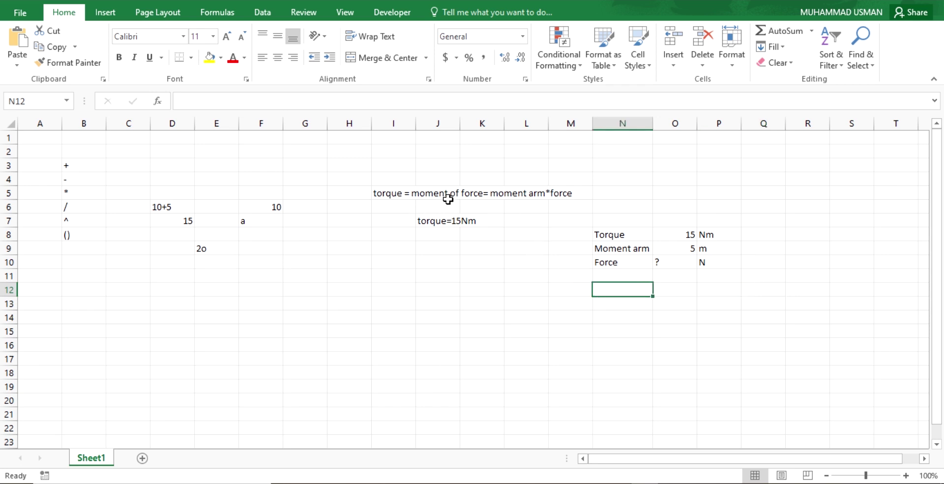
pyautogui.click(669, 265)
pyautogui.write('=')
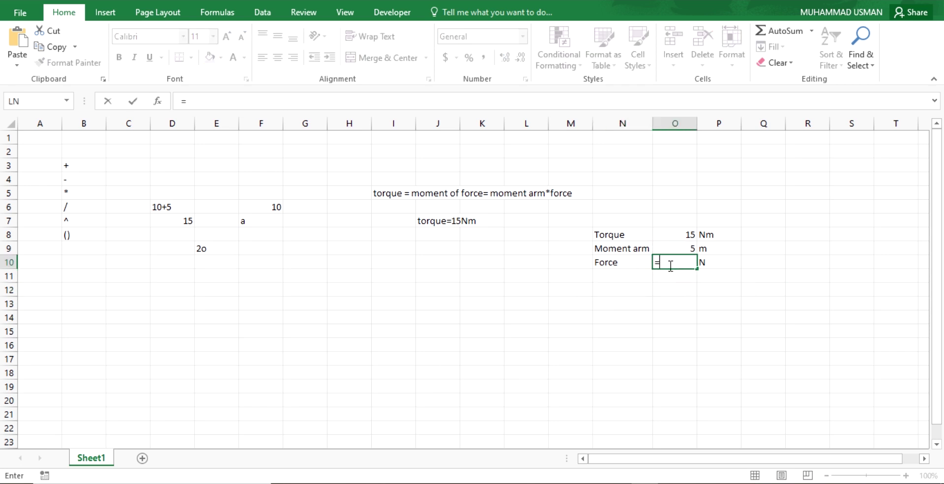
pyautogui.write('15/5')
pyautogui.press('Return')
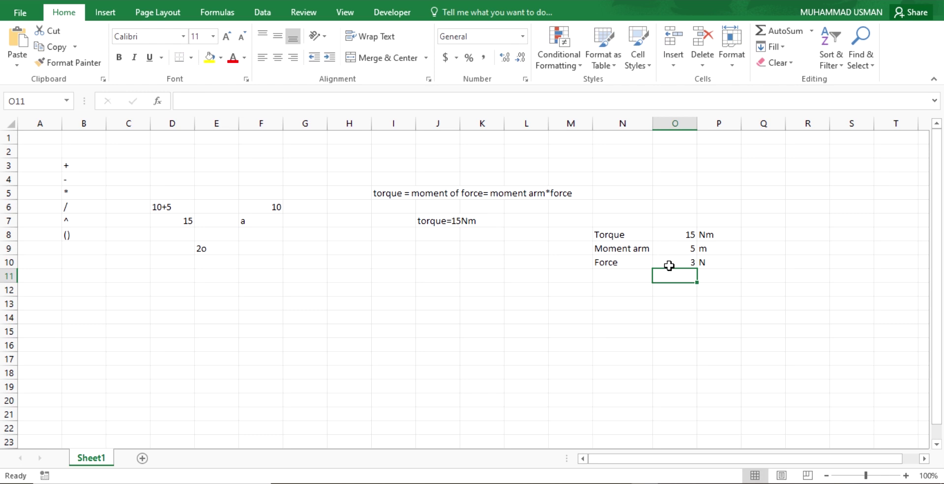
# Step: Change the torque value in cell O8 to 20 to test the typed-number force formula
pyautogui.click(673, 235)
pyautogui.write('20')
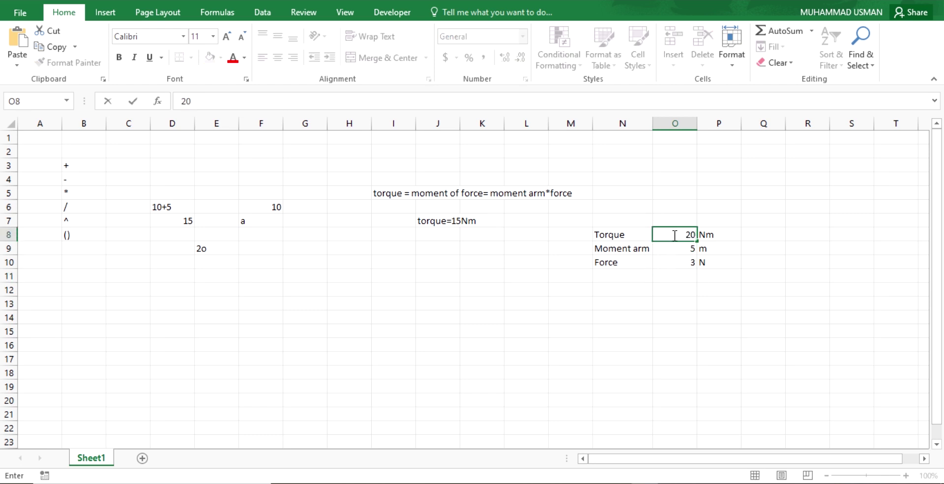
pyautogui.press('Up')
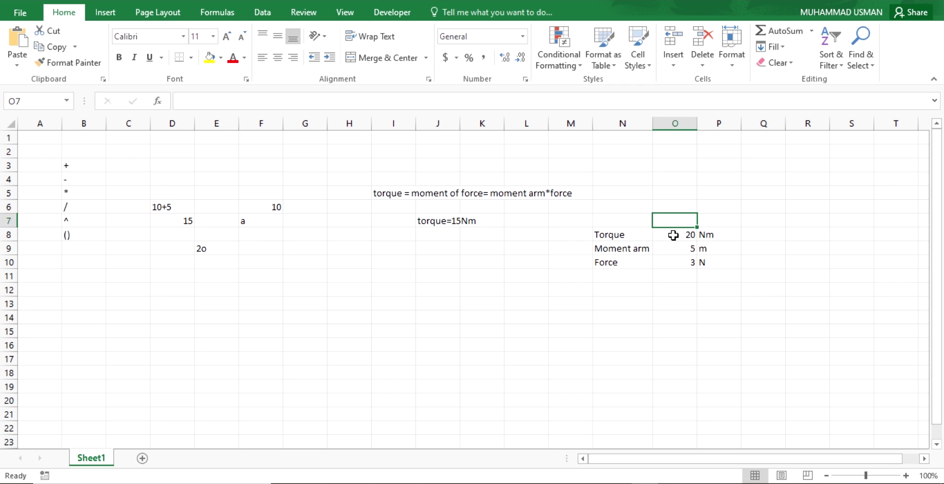
# Step: Set the torque value in cell O8 back to 15
pyautogui.click(672, 235)
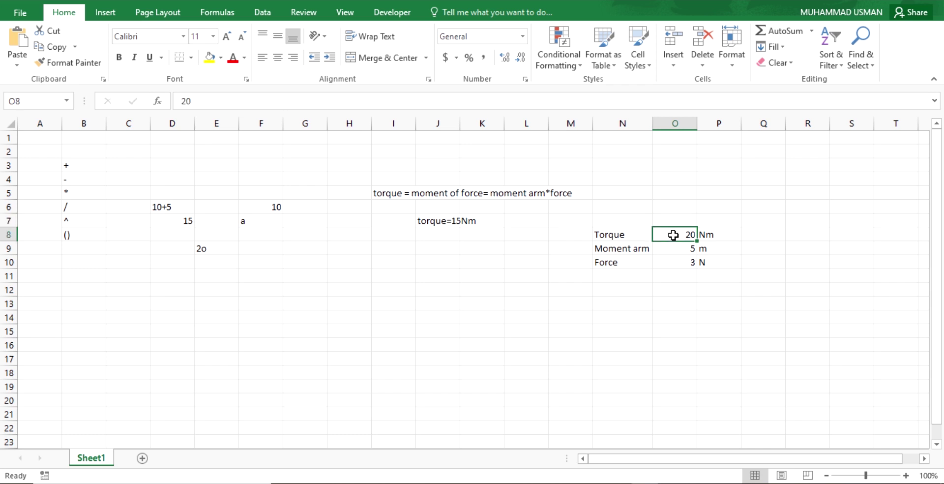
pyautogui.write('15')
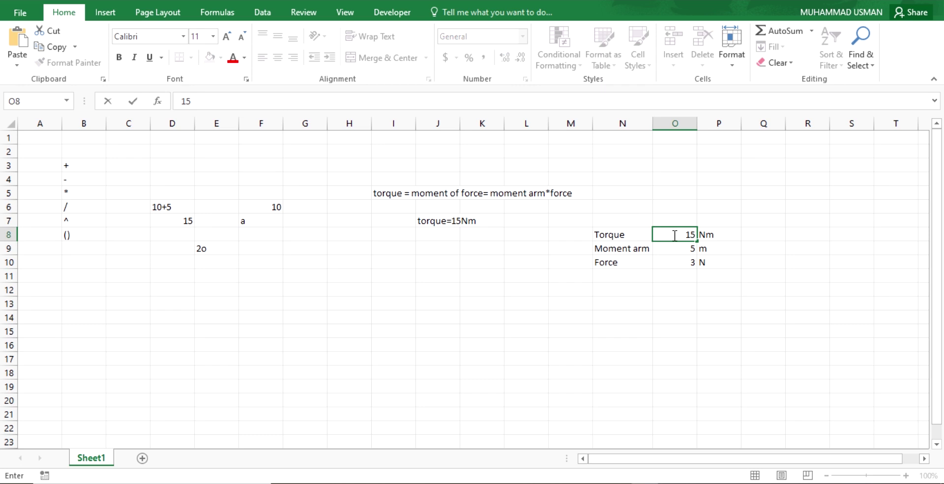
pyautogui.press('Return')
# Step: Replace the force formula in cell O10 with =O8/O9, referencing the torque and moment arm cells
pyautogui.press('Return')
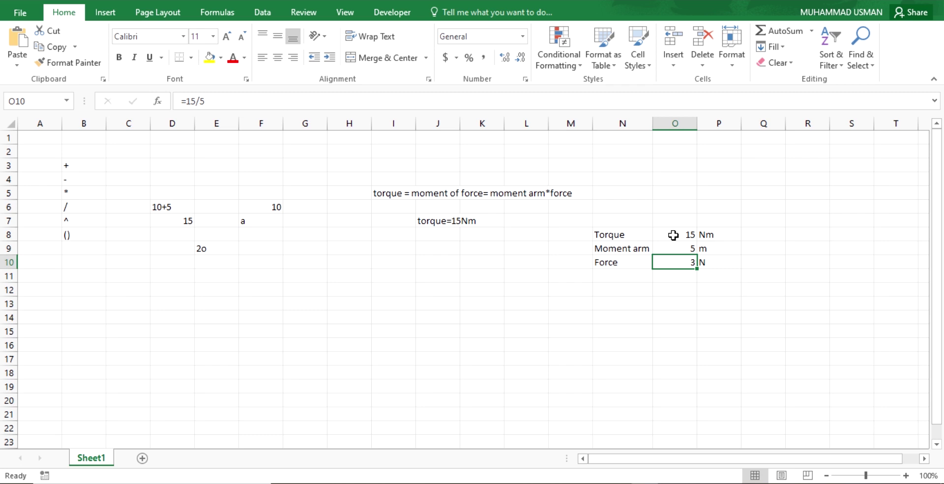
pyautogui.press('Delete')
pyautogui.write('=')
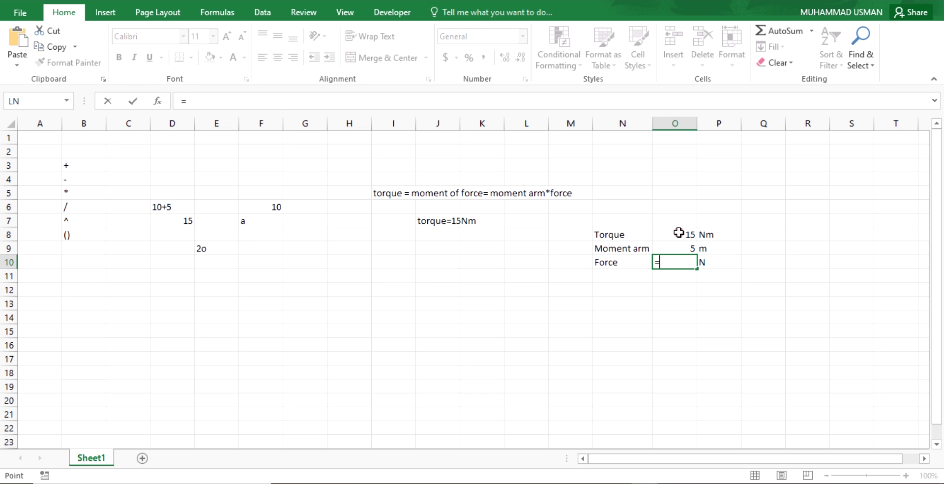
pyautogui.click(678, 233)
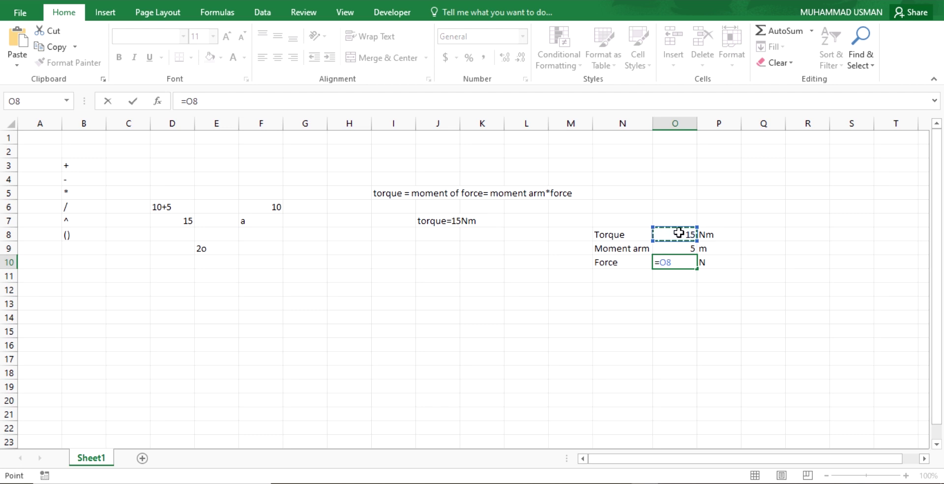
pyautogui.write('/')
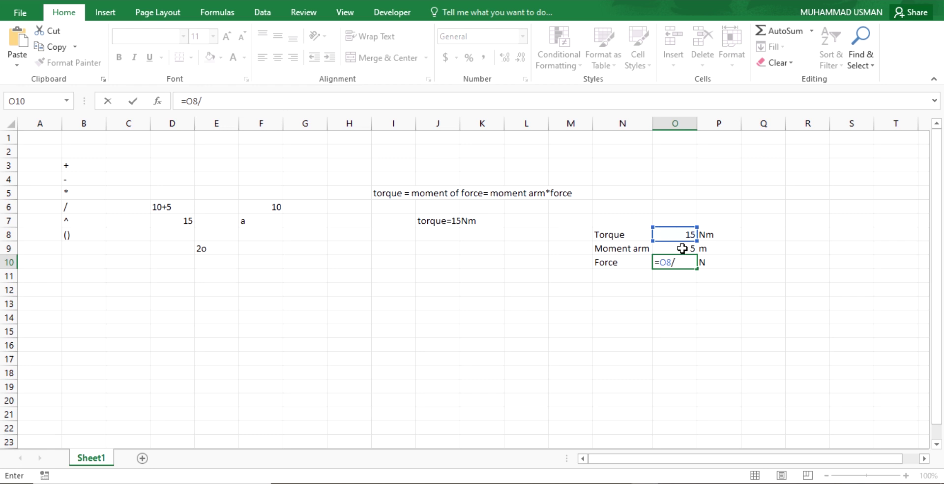
pyautogui.click(682, 247)
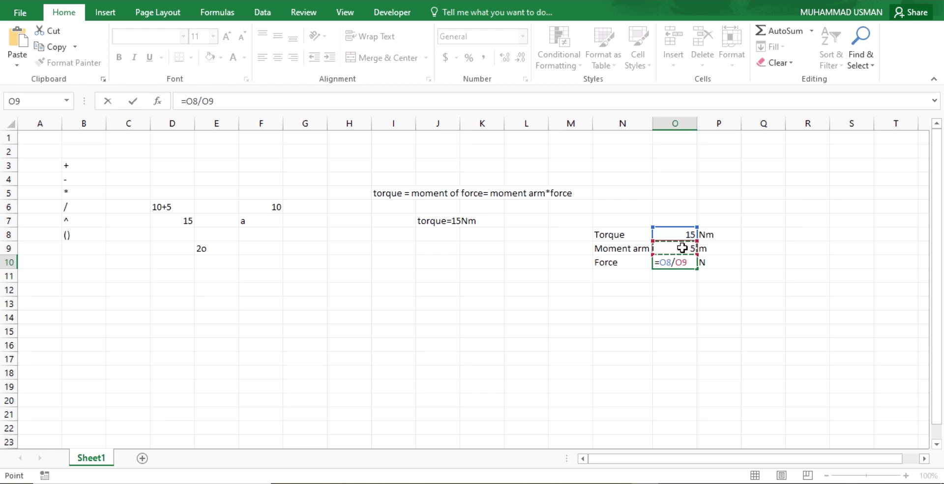
pyautogui.press('Return')
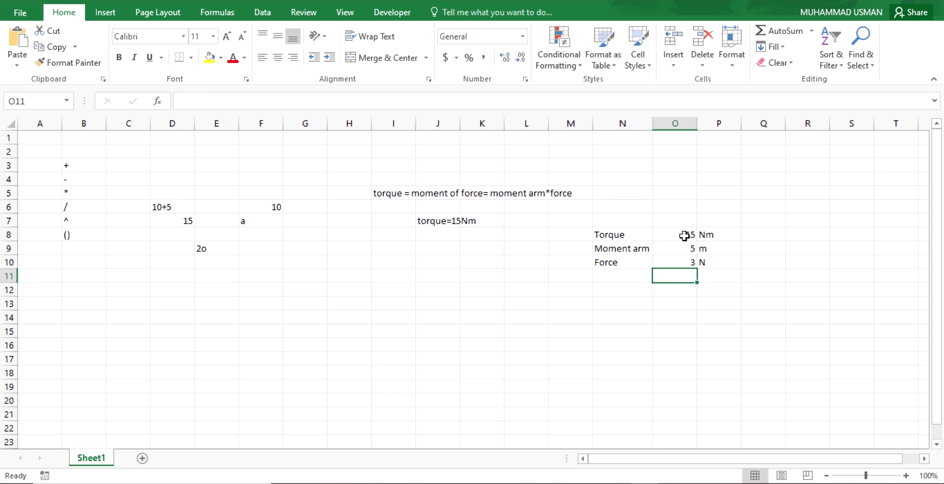
# Step: Set the torque value in cell O8 to 20 to test the cell-reference formula
pyautogui.click(685, 235)
pyautogui.write('20')
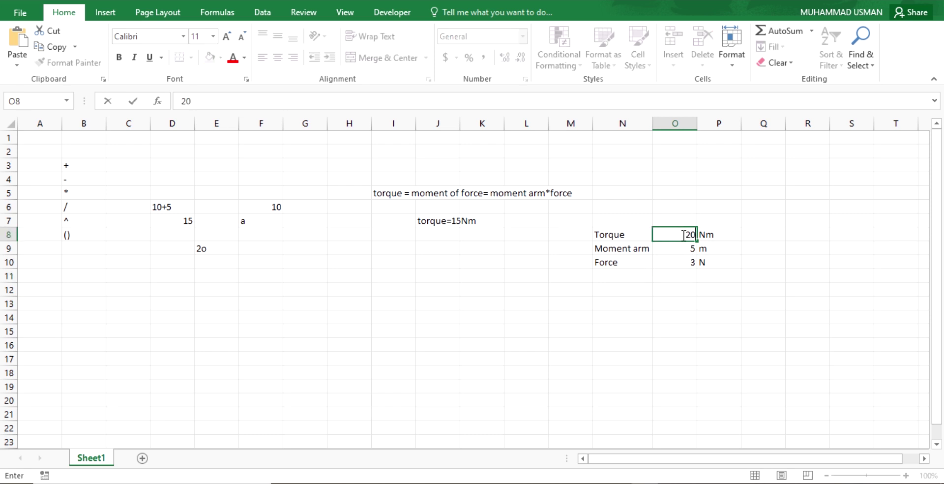
pyautogui.press('Return')
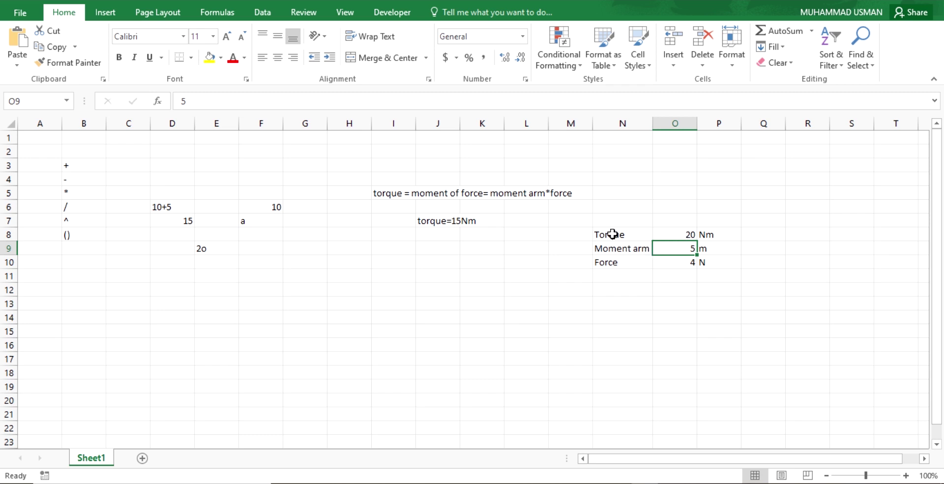
pyautogui.moveTo(606, 277); pyautogui.dragTo(605, 291)
pyautogui.click(605, 291)
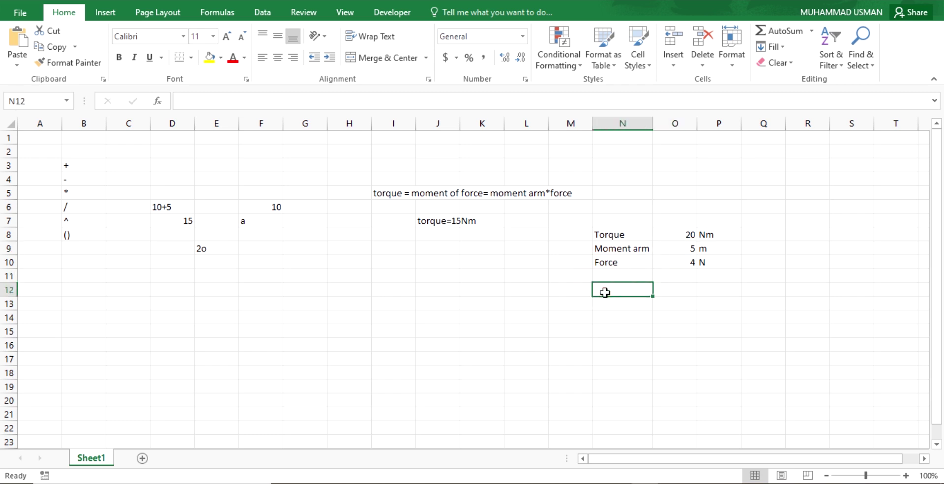
pyautogui.write('Tor')
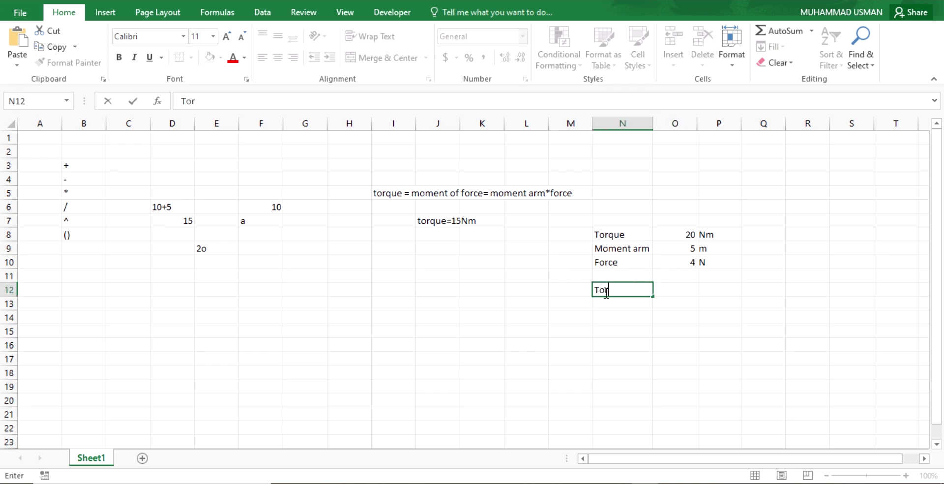
pyautogui.write('que')
pyautogui.press('BackSpace')
pyautogui.press('BackSpace')
pyautogui.press('BackSpace')
pyautogui.press('BackSpace')
pyautogui.press('BackSpace')
pyautogui.press('BackSpace')
pyautogui.click(221, 15)
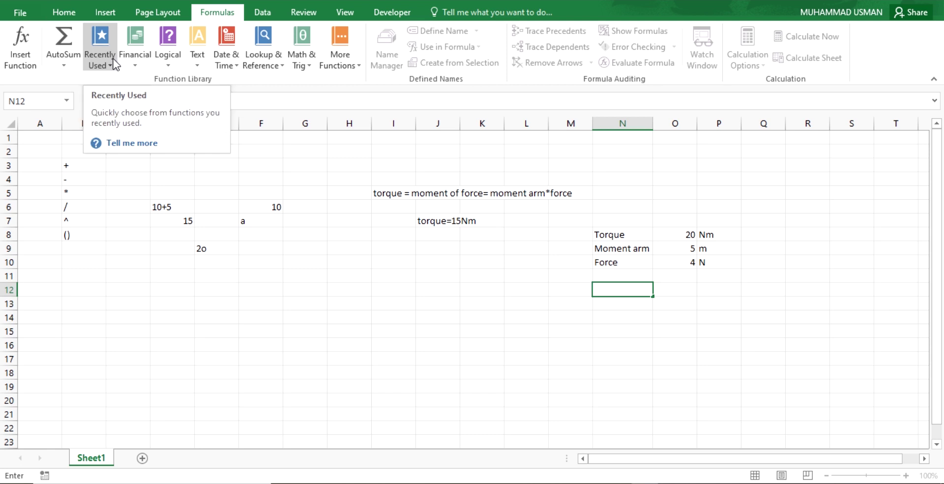
pyautogui.click(62, 12)
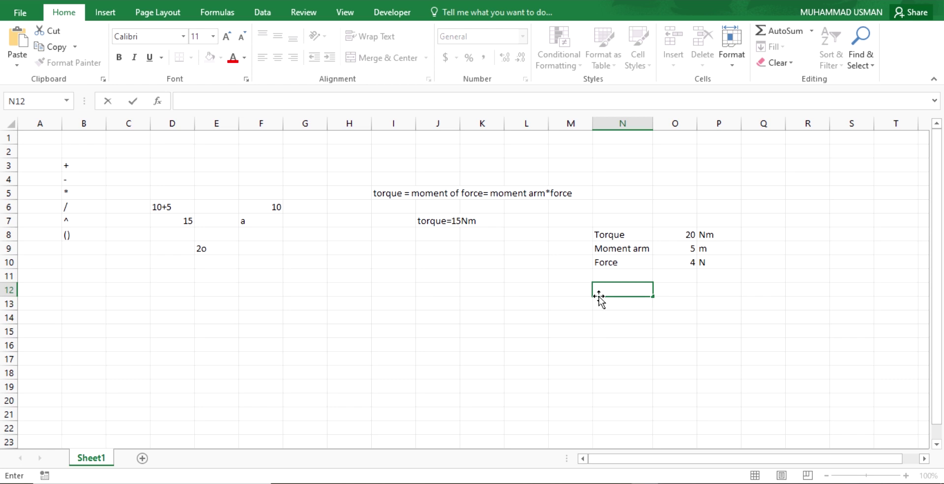
# Step: Set the font in cell N12 to Symbol and try out the letters abg as Greek characters
pyautogui.click(184, 37)
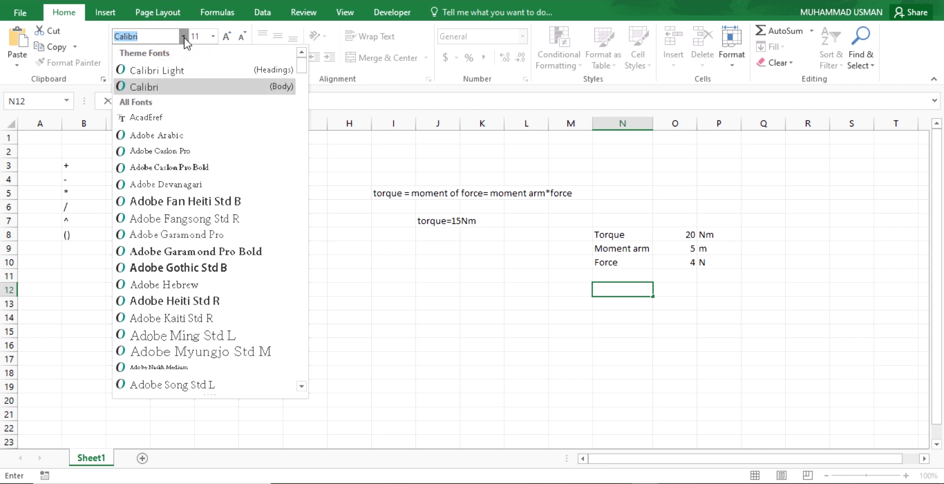
pyautogui.write('Sym')
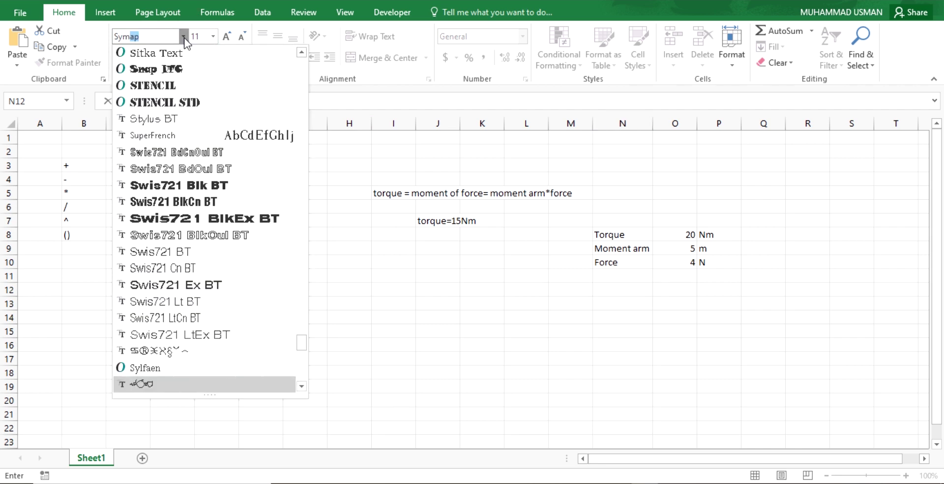
pyautogui.write('bol')
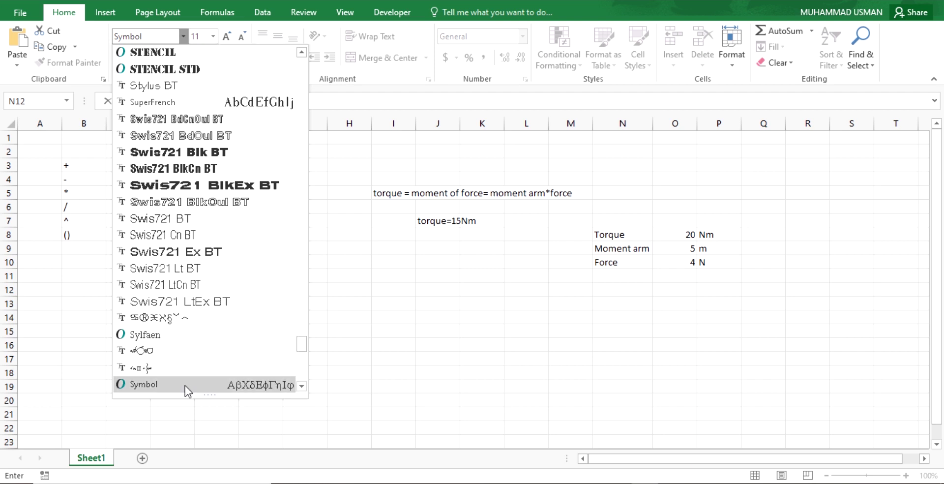
pyautogui.click(235, 385)
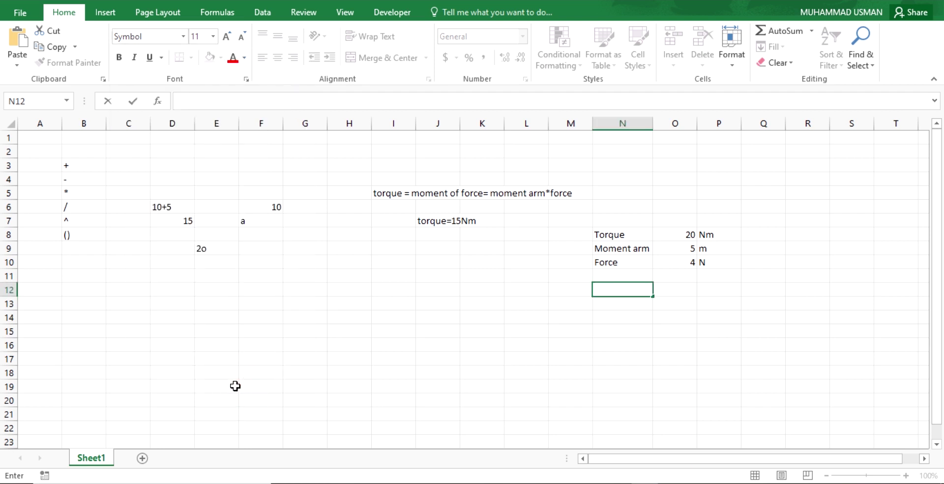
pyautogui.write('abg')
pyautogui.press('BackSpace')
pyautogui.press('BackSpace')
# Step: Switch to symbols.pdf in the PDF viewer and examine which normal letters produce which Symbol font characters
pyautogui.click(678, 443)
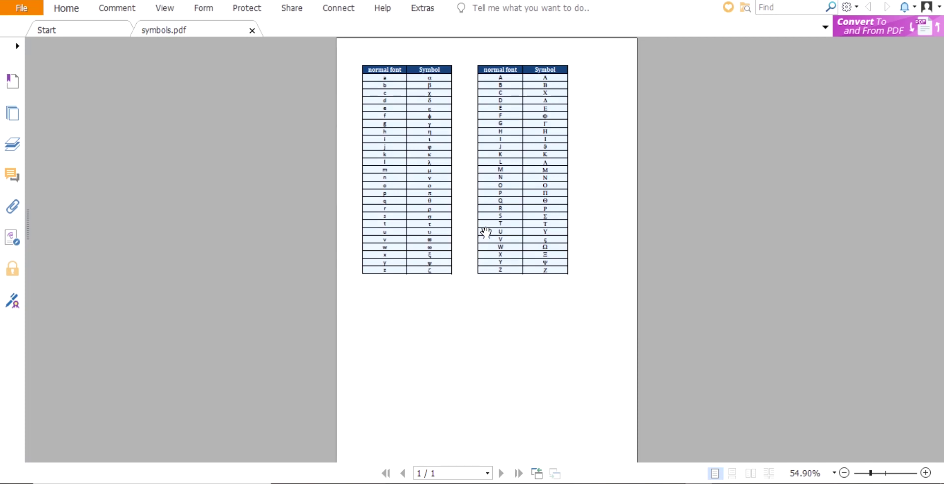
pyautogui.keyDown('ctrl'); pyautogui.scroll(2, 485, 231); pyautogui.keyUp('ctrl')
pyautogui.scroll(3, 482, 230)
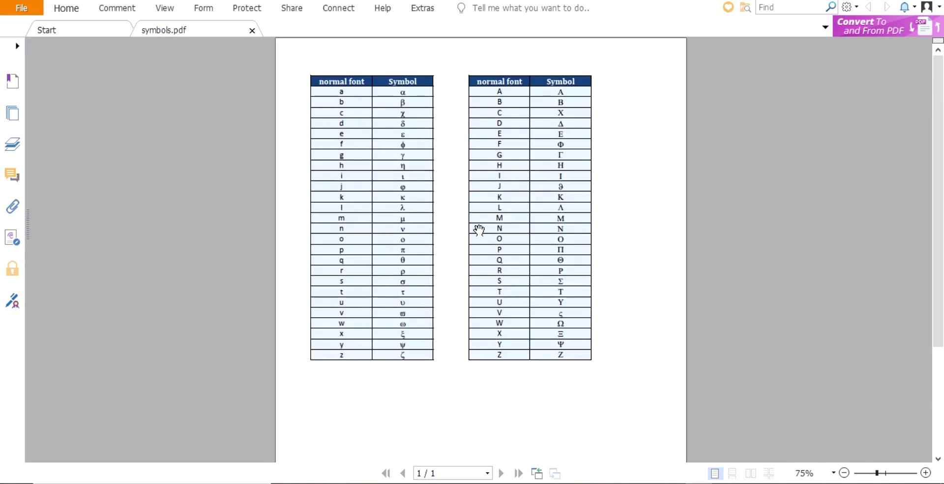
pyautogui.scroll(-1, 457, 231)
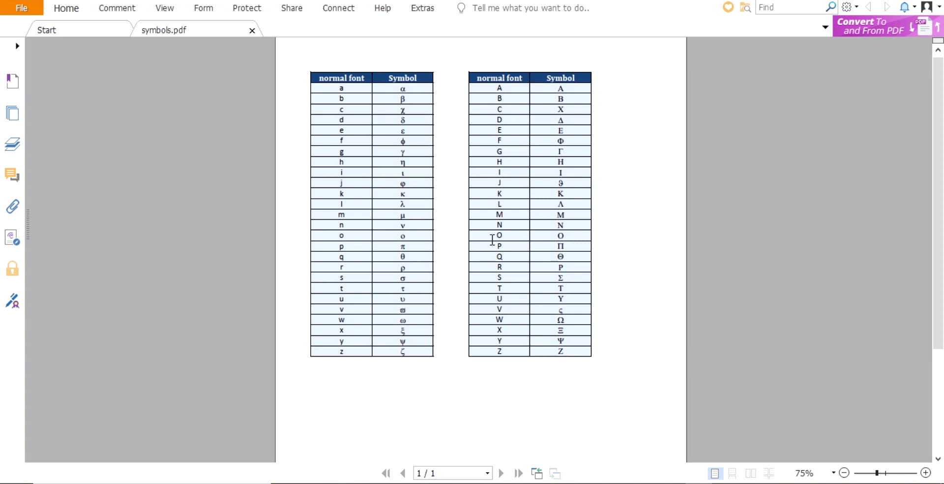
# Step: Switch back to Excel and clear the trial Greek letter from cell N12
pyautogui.moveTo(725, 483)
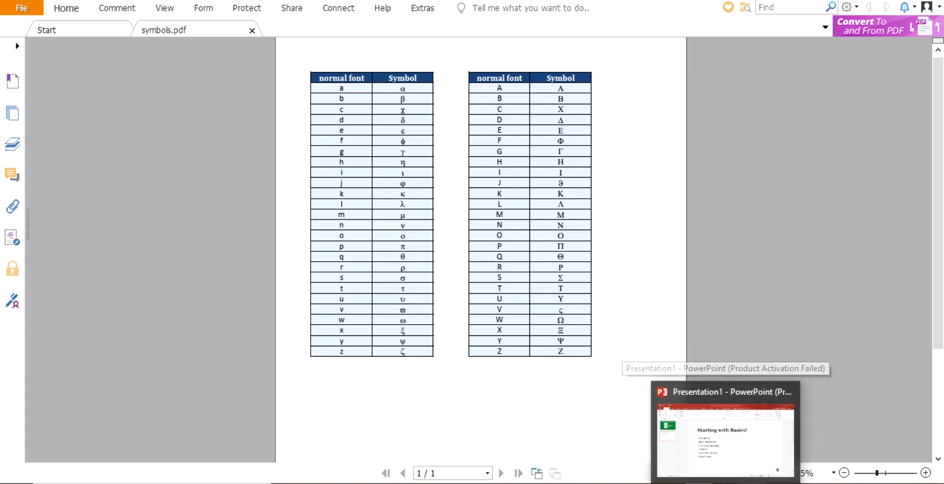
pyautogui.click(657, 483)
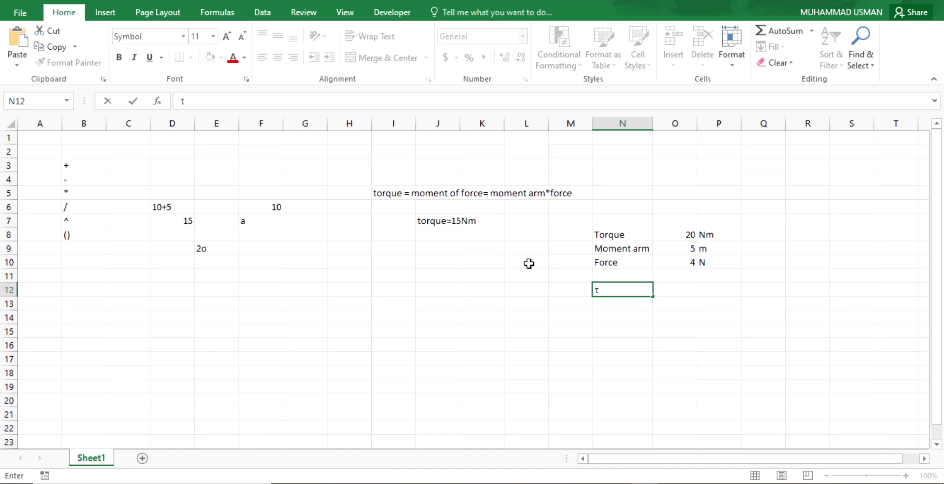
pyautogui.press('BackSpace')
# Step: Label cell N7 as "Moment arm 2" and widen column N slightly to fit the text
pyautogui.click(604, 223)
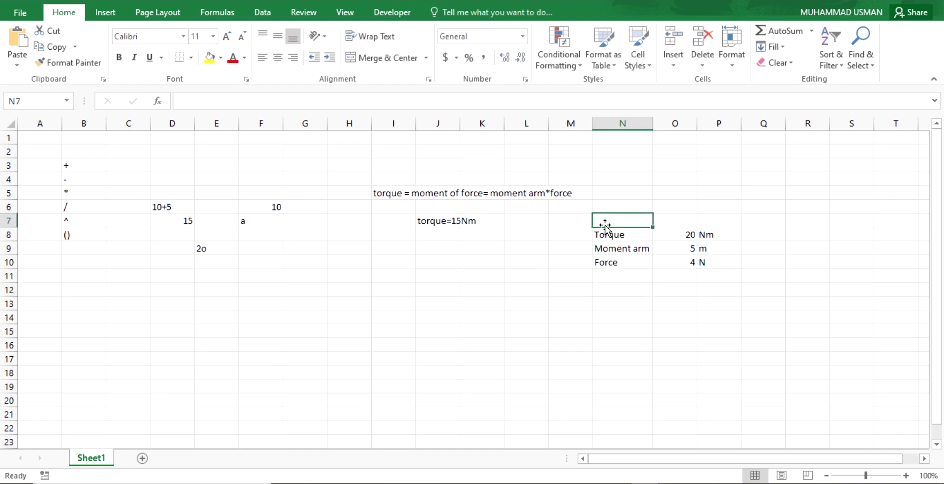
pyautogui.write('Moment')
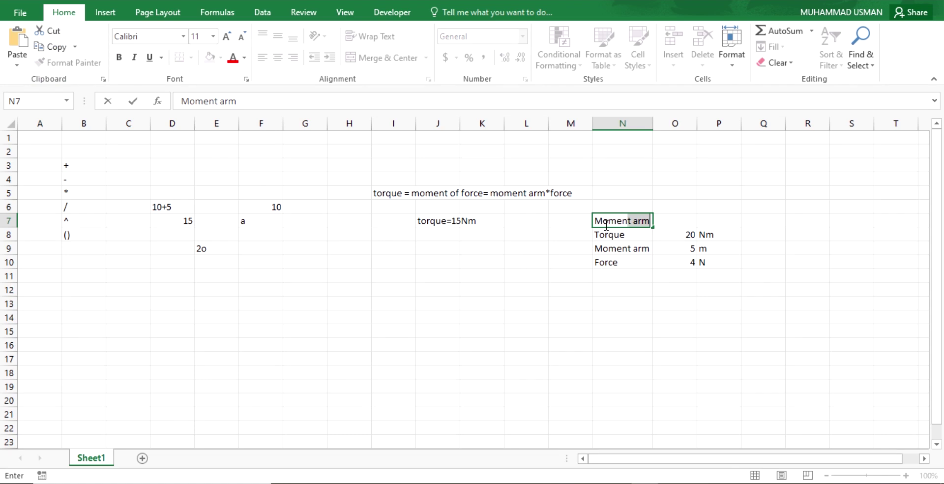
pyautogui.press('Tab')
pyautogui.click(647, 222)
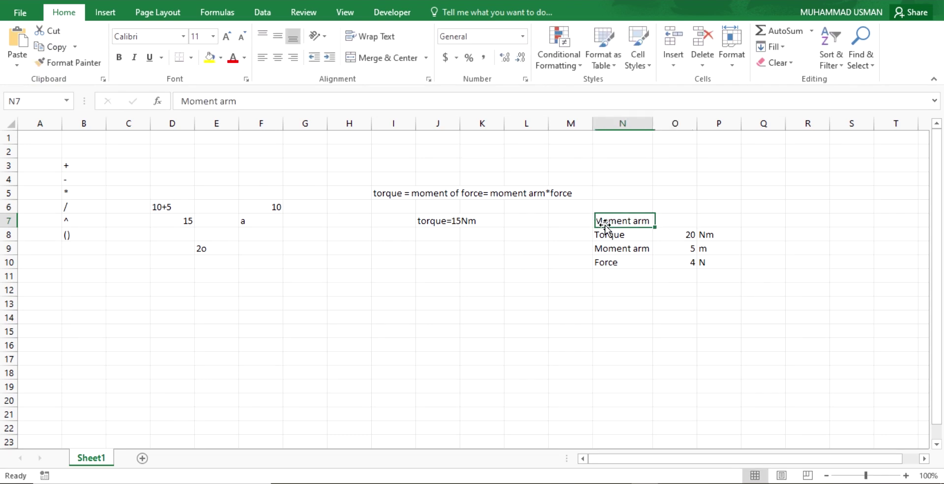
pyautogui.doubleClick(648, 221)
pyautogui.write('2')
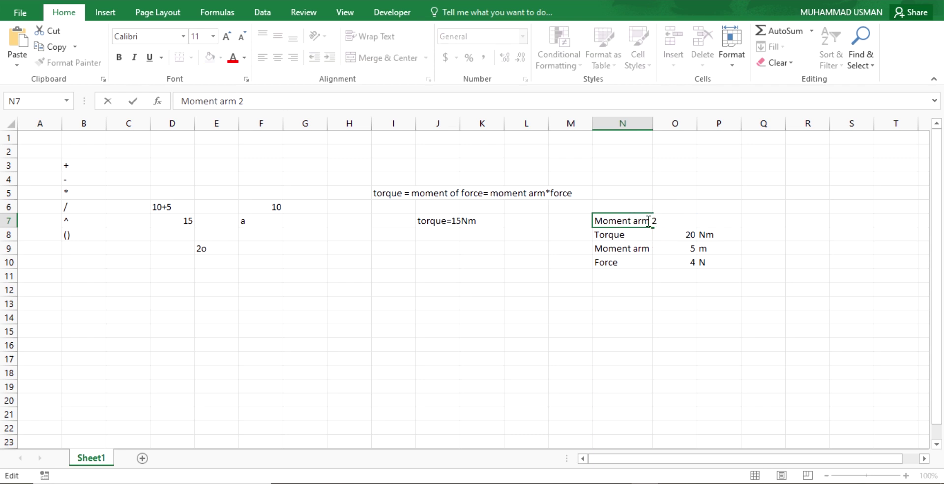
pyautogui.click(676, 219)
pyautogui.click(698, 183)
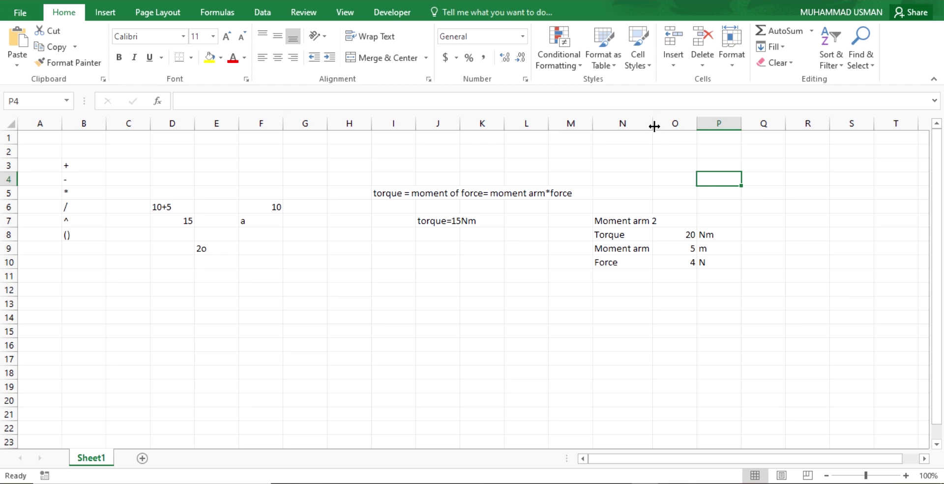
pyautogui.moveTo(654, 127); pyautogui.dragTo(661, 127)
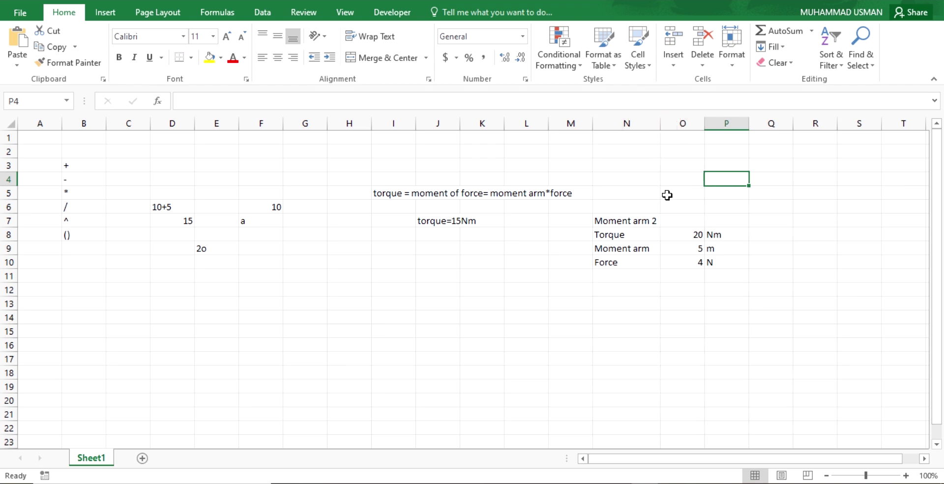
# Step: Enter 10 in cell O7 as the second moment arm's value and m as its unit in P7
pyautogui.click(678, 220)
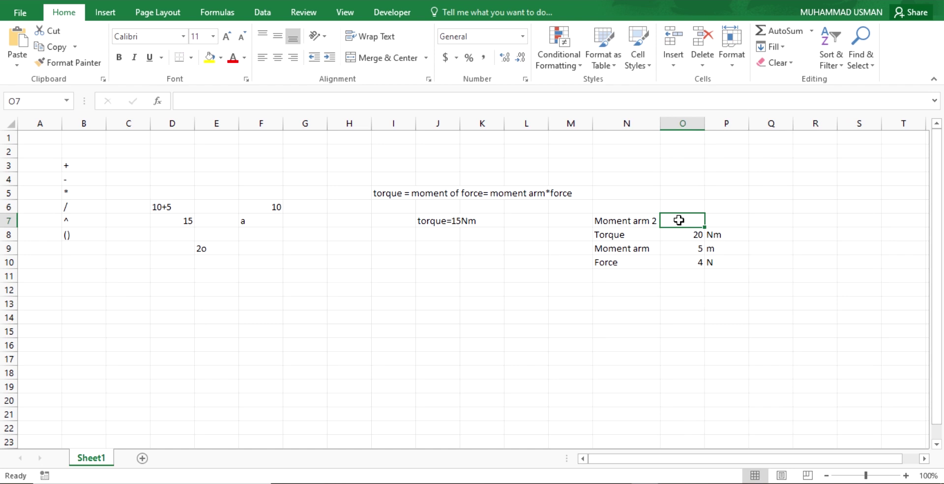
pyautogui.write('10')
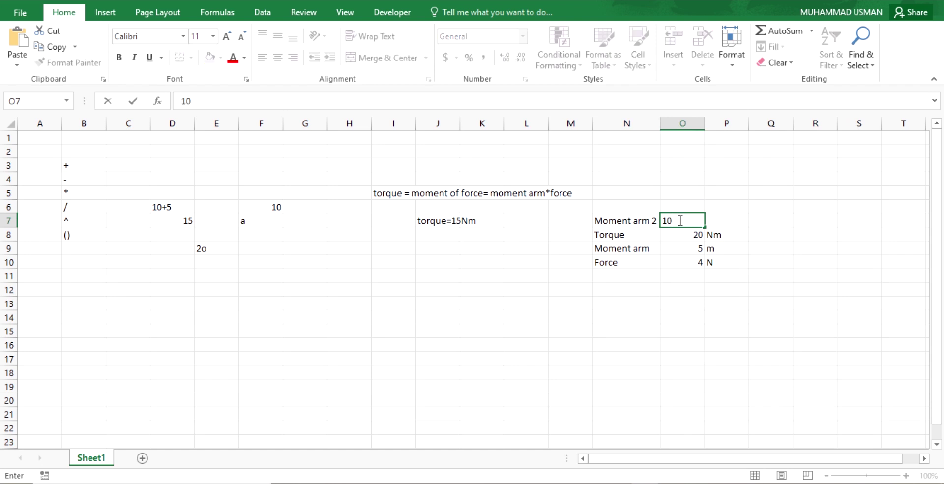
pyautogui.press('Tab')
pyautogui.write('m')
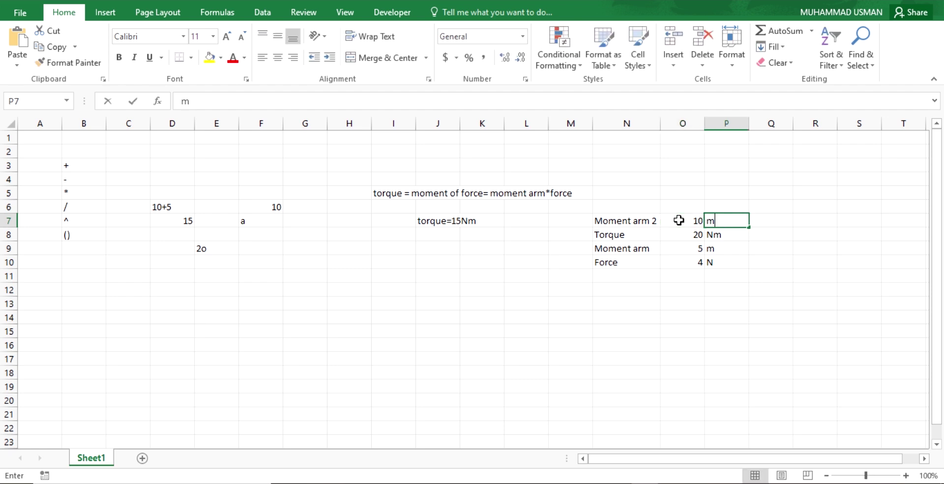
pyautogui.hotkey('ctrl', 'Return')
pyautogui.press('Up')
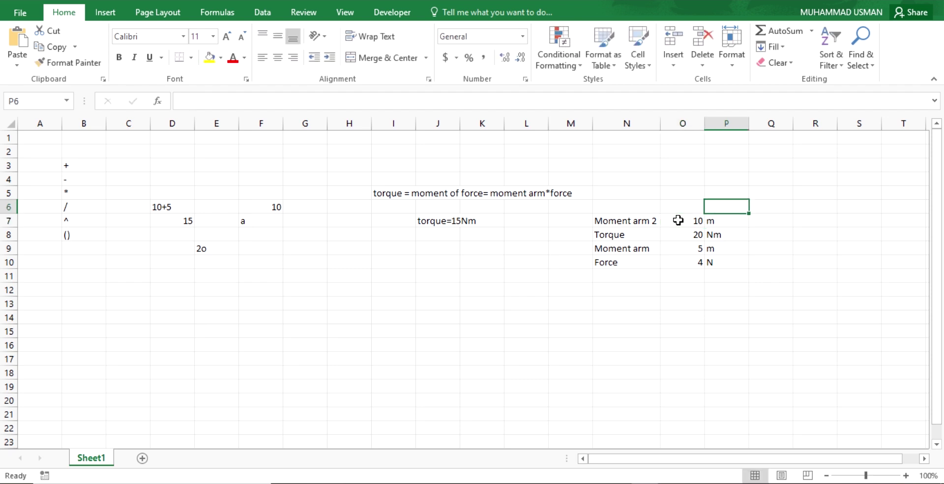
# Step: Move the moment arm reference of the force formula in O10 to the second moment arm, making it =O8/O7, and review the formula
pyautogui.click(627, 261)
pyautogui.doubleClick(689, 262)
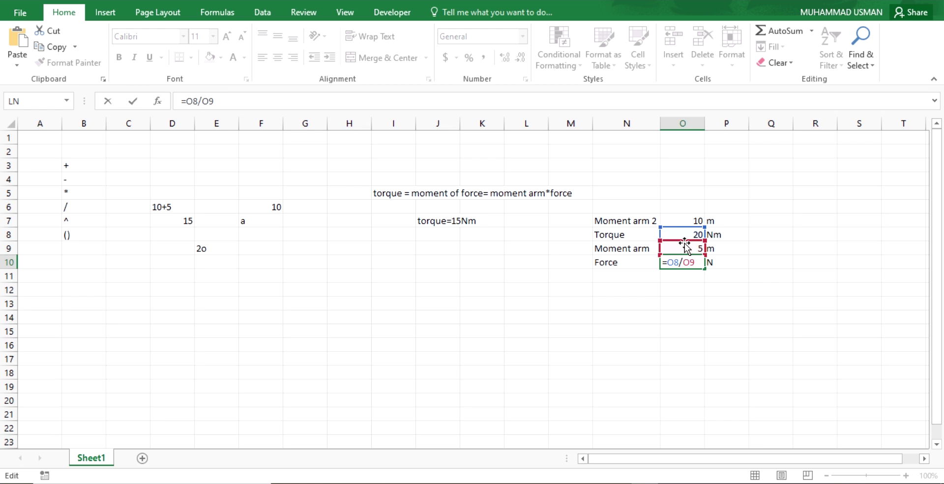
pyautogui.click(684, 243)
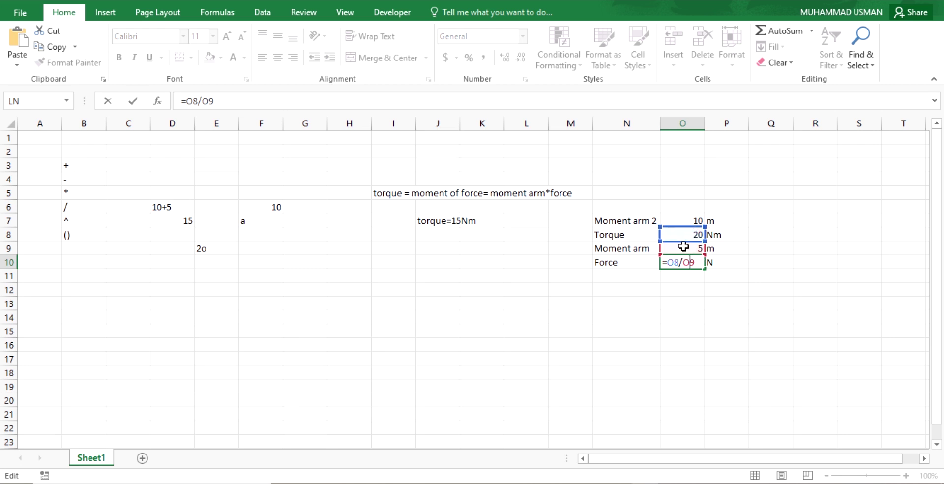
pyautogui.click(685, 243)
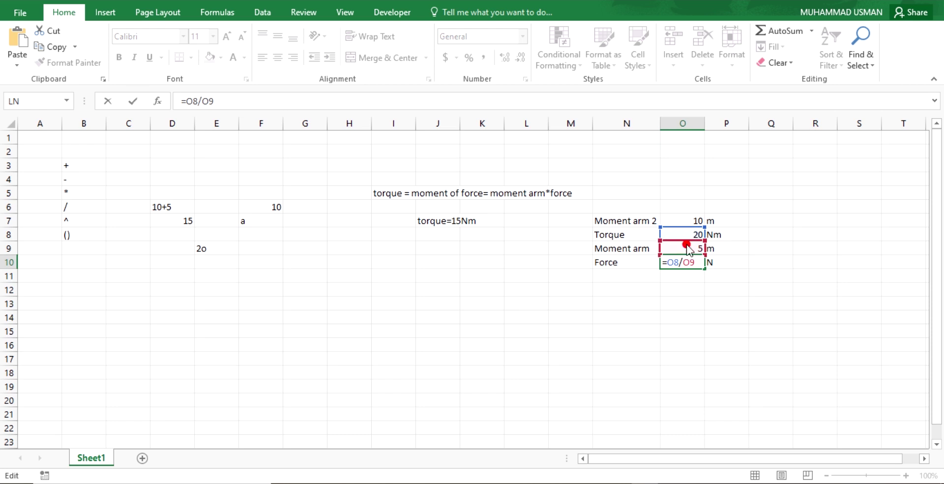
pyautogui.moveTo(685, 242); pyautogui.dragTo(678, 220)
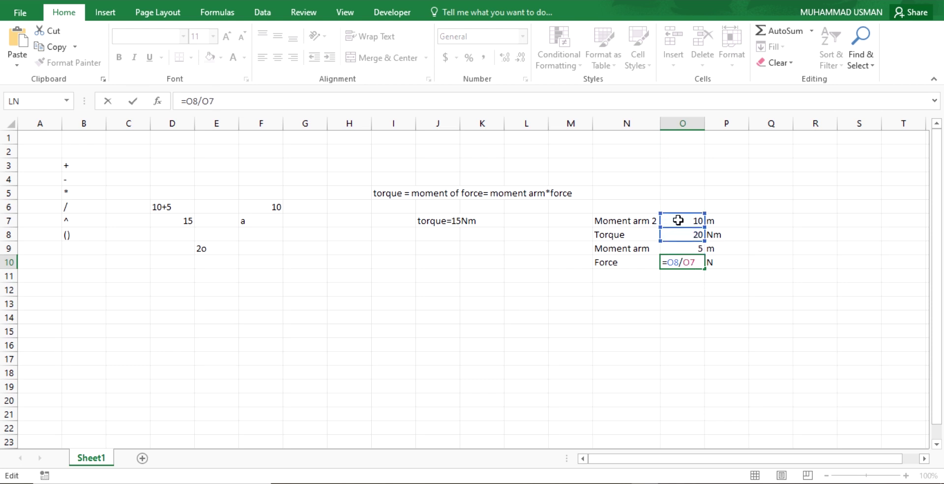
pyautogui.press('Return')
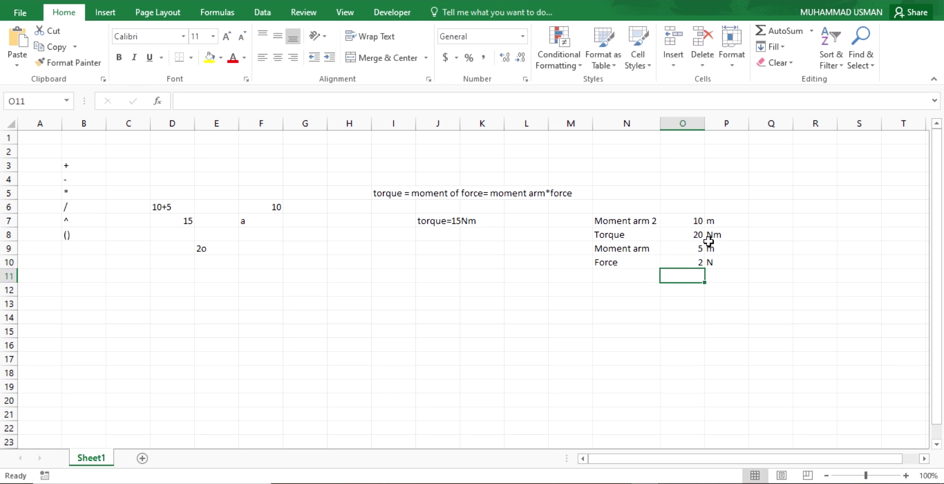
pyautogui.doubleClick(689, 263)
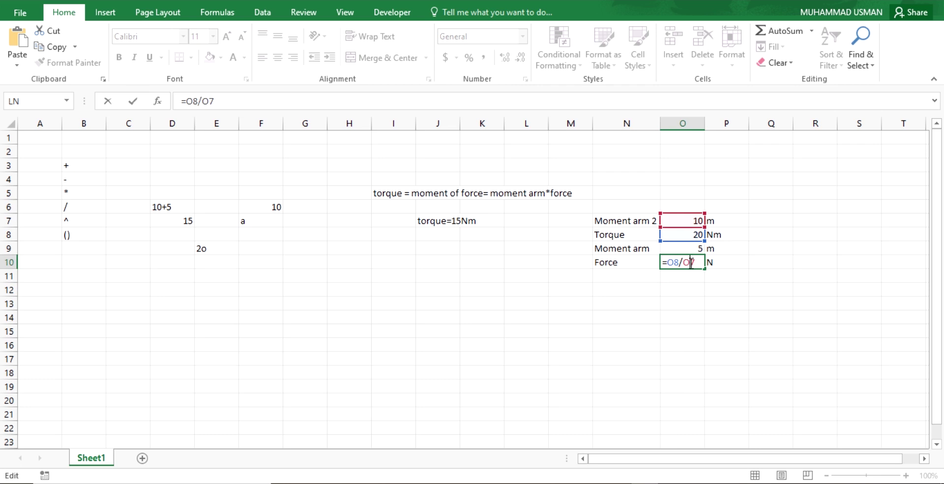
# Step: Enter the sample numbers 10, 5 and 0 in cells J12 to J14
pyautogui.click(448, 294)
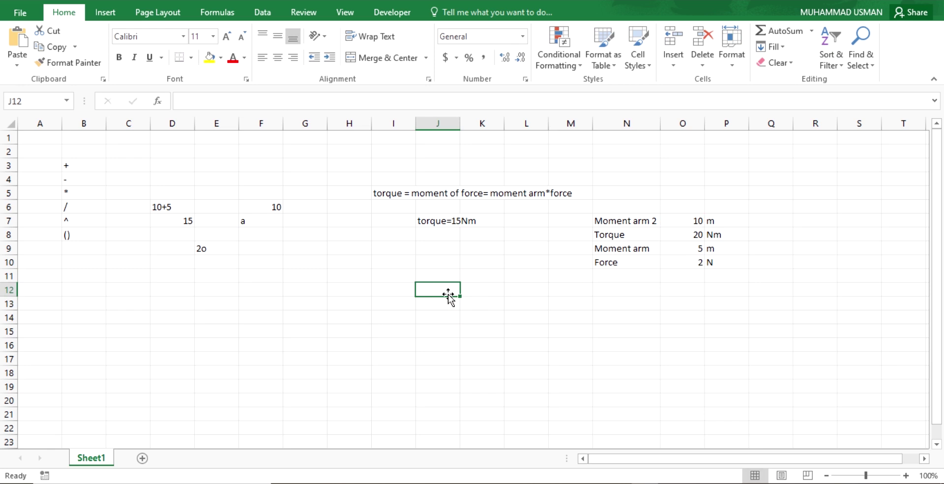
pyautogui.write('10')
pyautogui.click(448, 294)
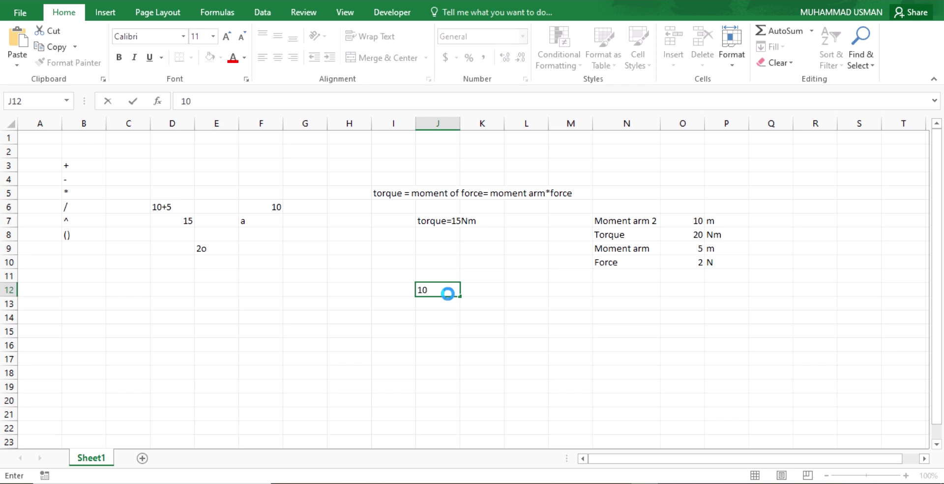
pyautogui.press('Return')
pyautogui.write('5')
pyautogui.press('Return')
pyautogui.write('0')
pyautogui.press('Tab')
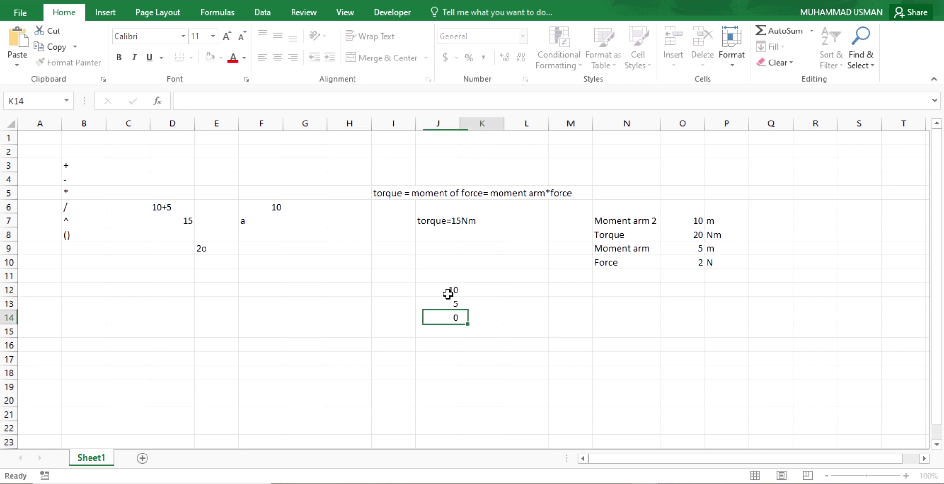
pyautogui.press('Up')
pyautogui.press('Up')
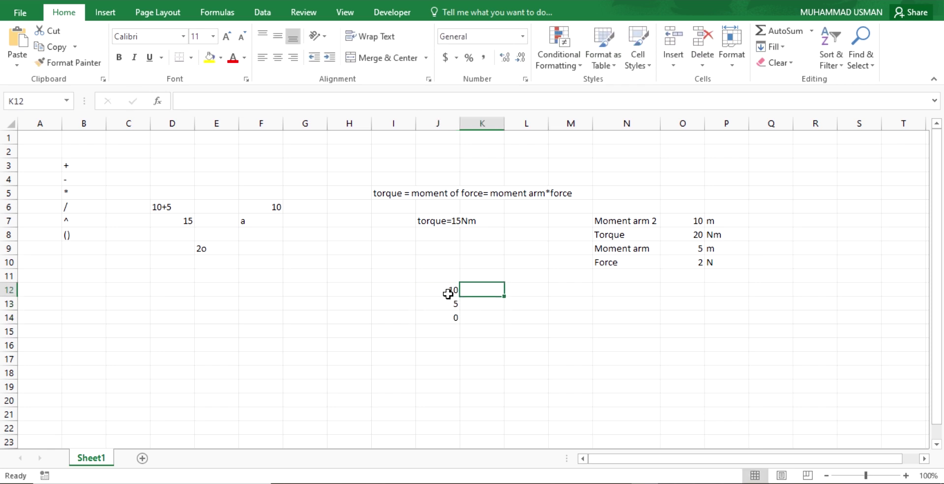
pyautogui.press('Down')
pyautogui.press('Down')
pyautogui.press('Down')
pyautogui.press('Left')
pyautogui.write('0')
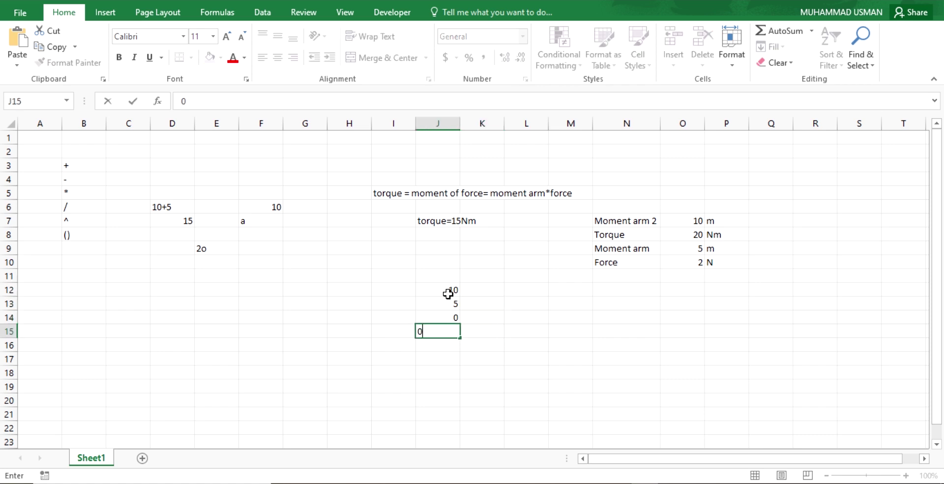
pyautogui.press('Tab')
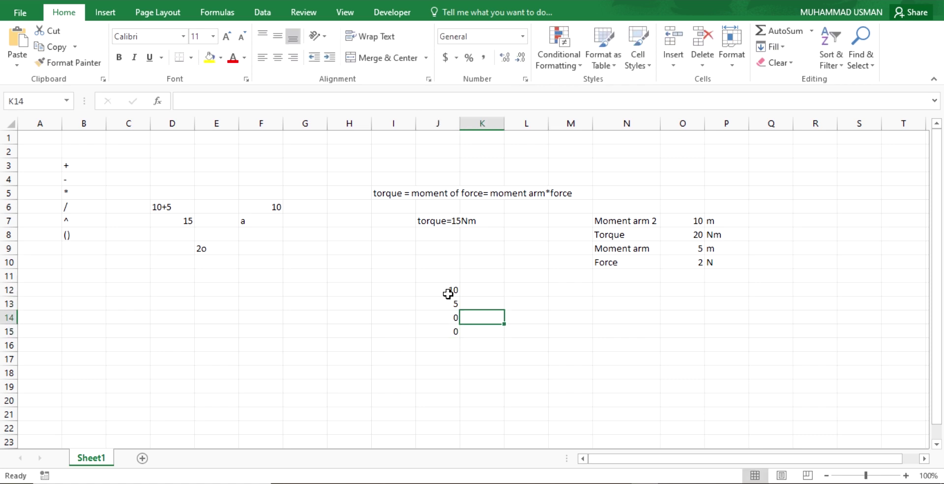
# Step: Enter the letter o in cell J15 as a text value below the sample numbers
pyautogui.press('Left')
pyautogui.write('o')
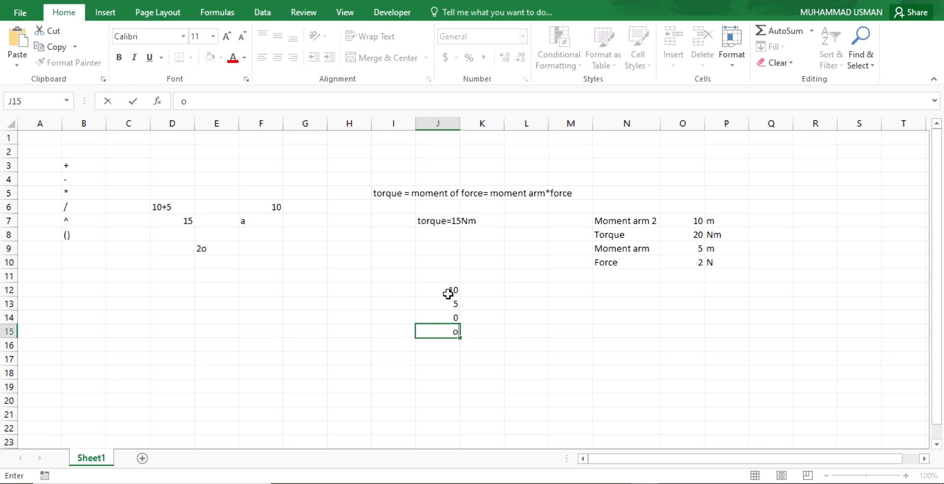
pyautogui.hotkey('ctrl', 'Return')
# Step: Enter the formula =J12/J14 in cell K12 to demonstrate dividing a number by zero
pyautogui.press('Right')
pyautogui.press('Up')
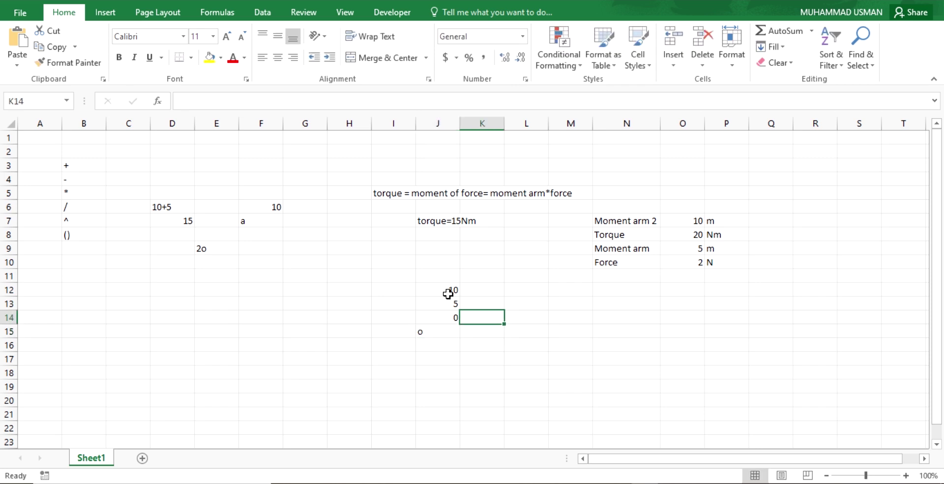
pyautogui.press('Up')
pyautogui.press('Up')
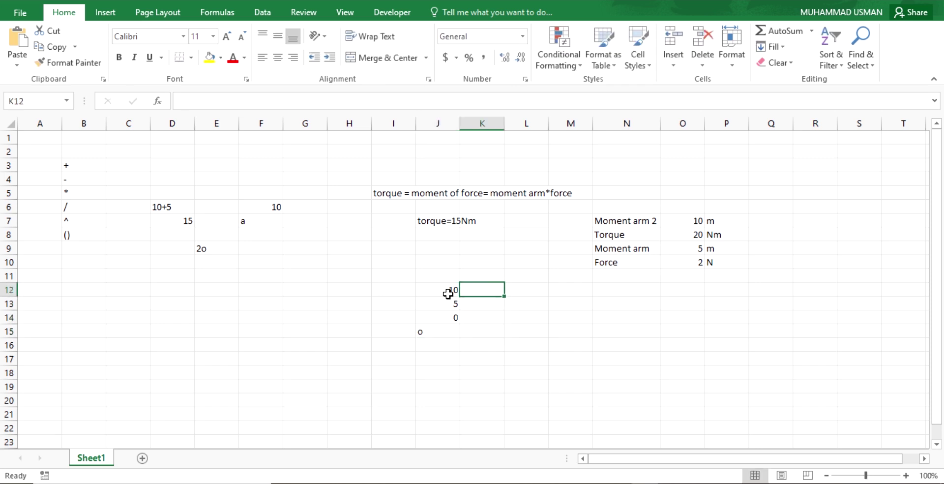
pyautogui.write('=')
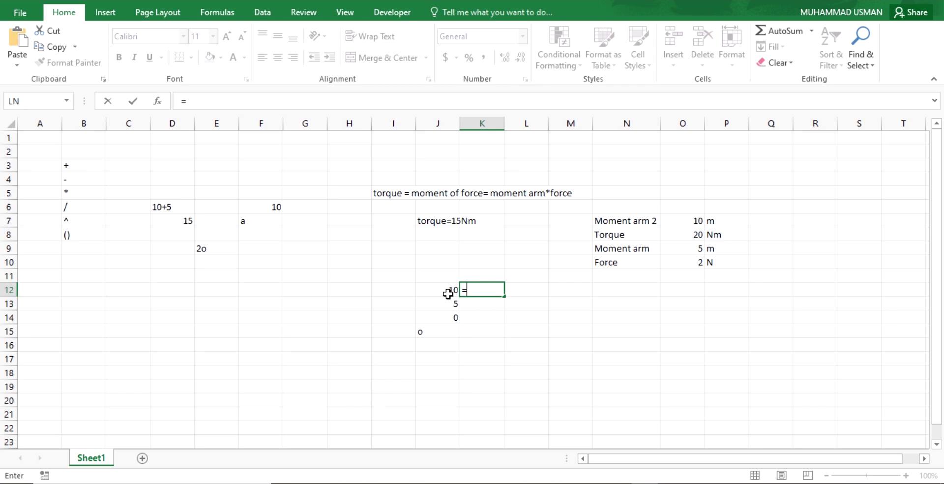
pyautogui.click(448, 293)
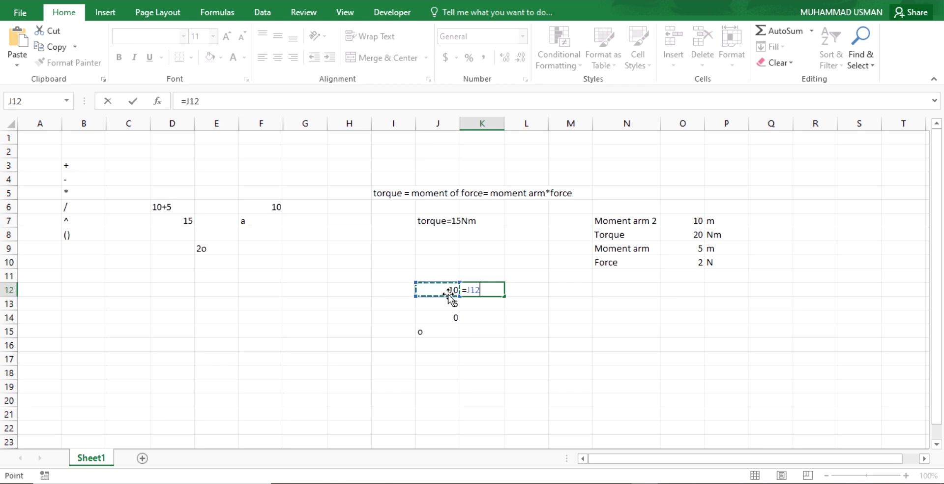
pyautogui.write('/')
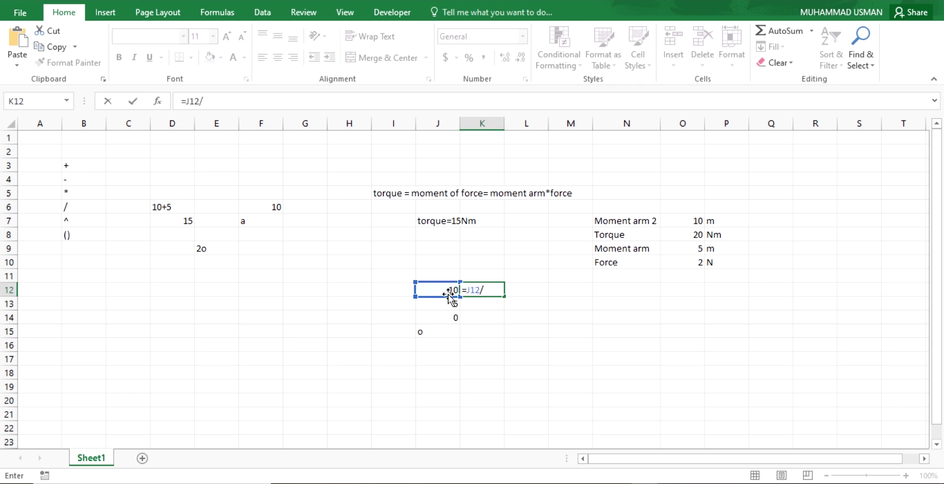
pyautogui.press('Down')
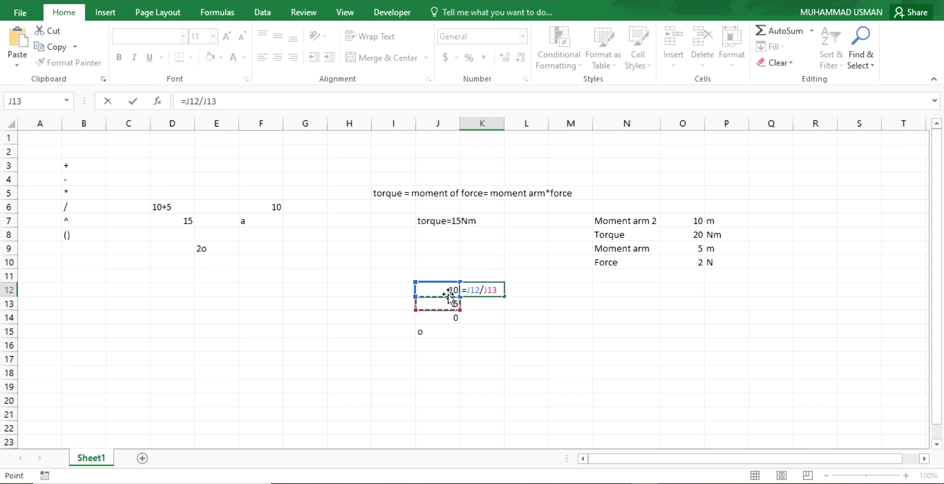
pyautogui.press('Down')
pyautogui.press('Return')
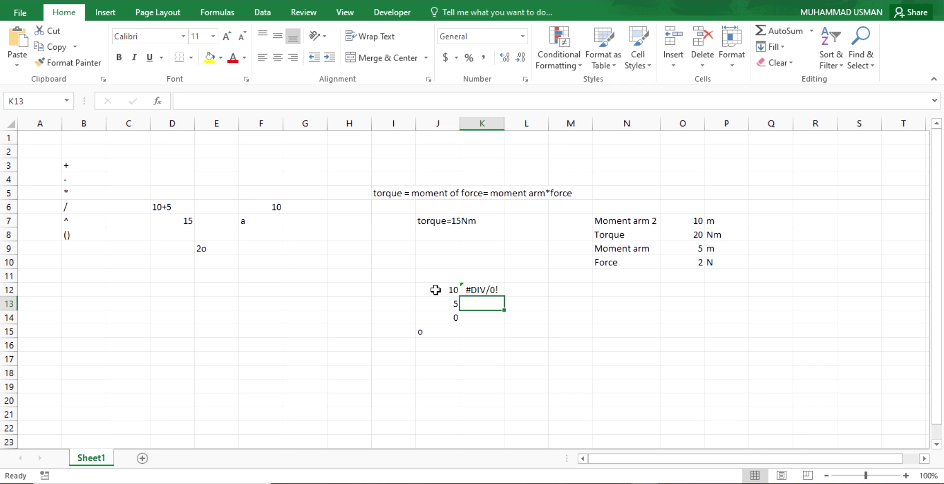
# Step: Enter the formula =J12/J13A in cell K13 to demonstrate an invalid cell name
pyautogui.write('=')
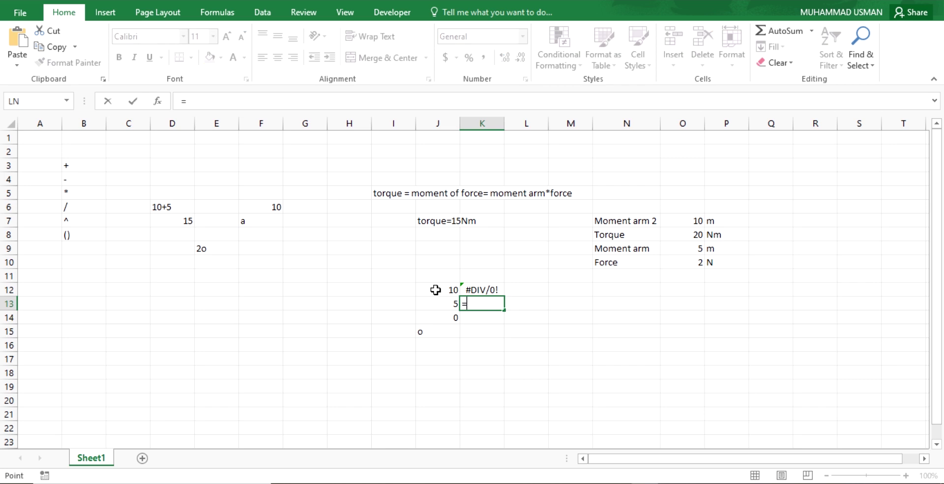
pyautogui.click(436, 290)
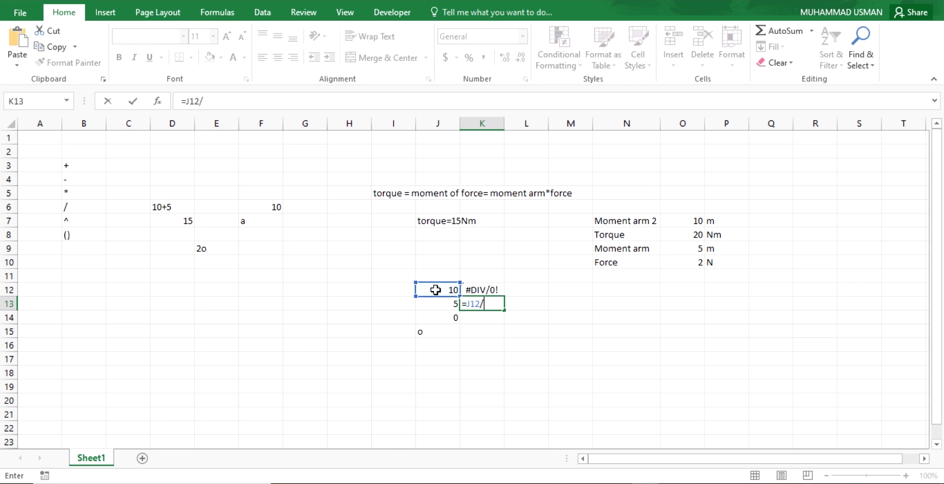
pyautogui.write('/')
pyautogui.press('Left')
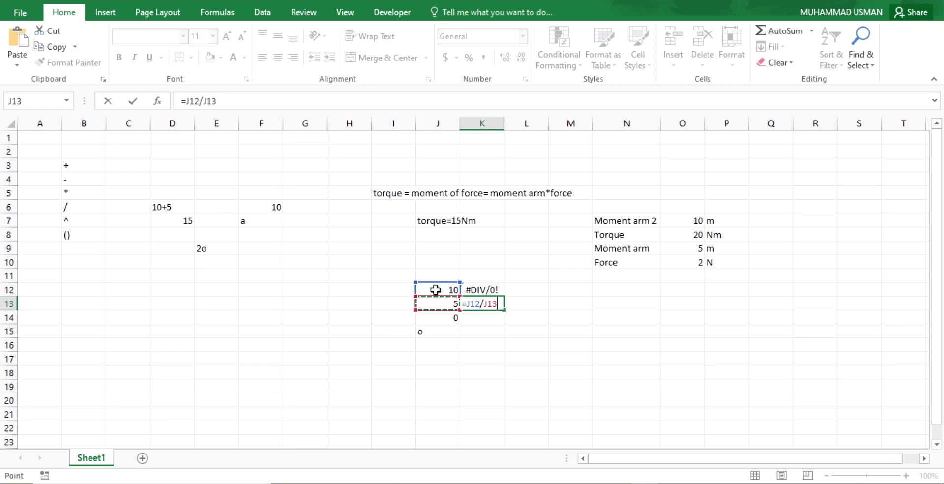
pyautogui.write('A')
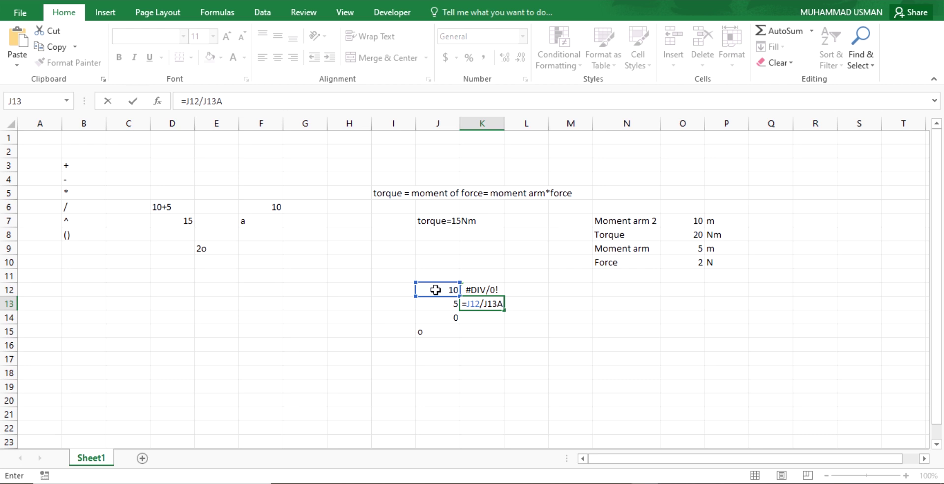
pyautogui.press('Return')
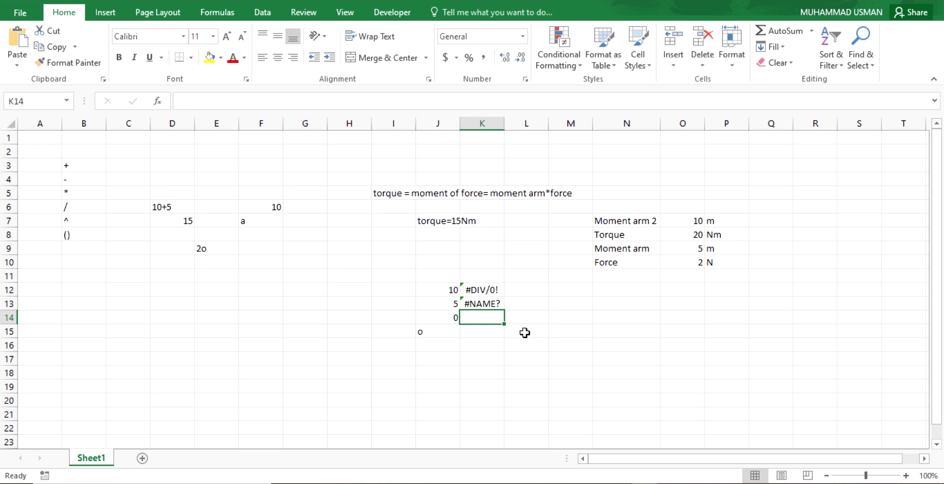
# Step: Correct the formula in cell K13 to =J12/J13 by removing the stray A from the cell reference
pyautogui.doubleClick(487, 305)
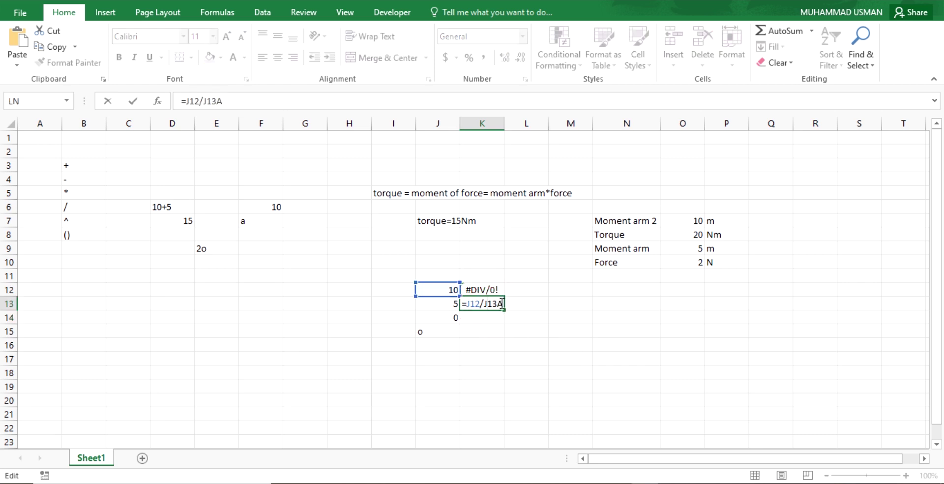
pyautogui.click(501, 302)
pyautogui.press('BackSpace')
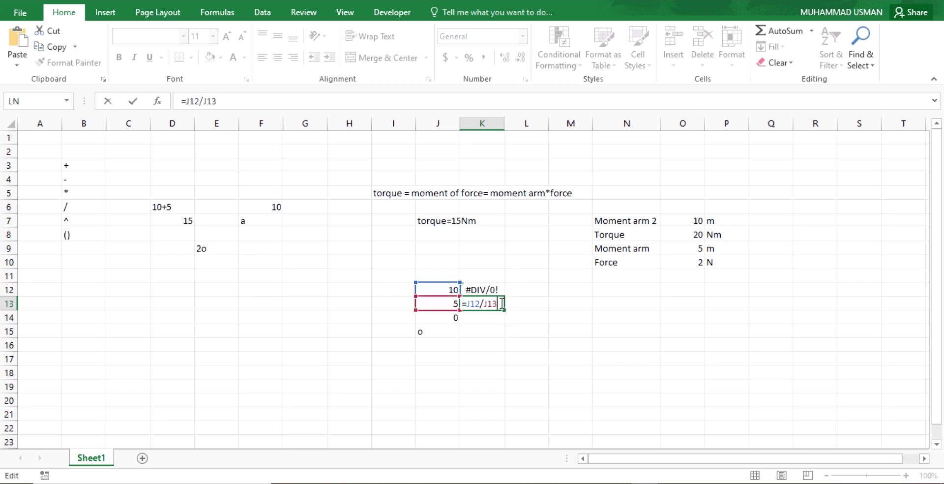
pyautogui.press('Return')
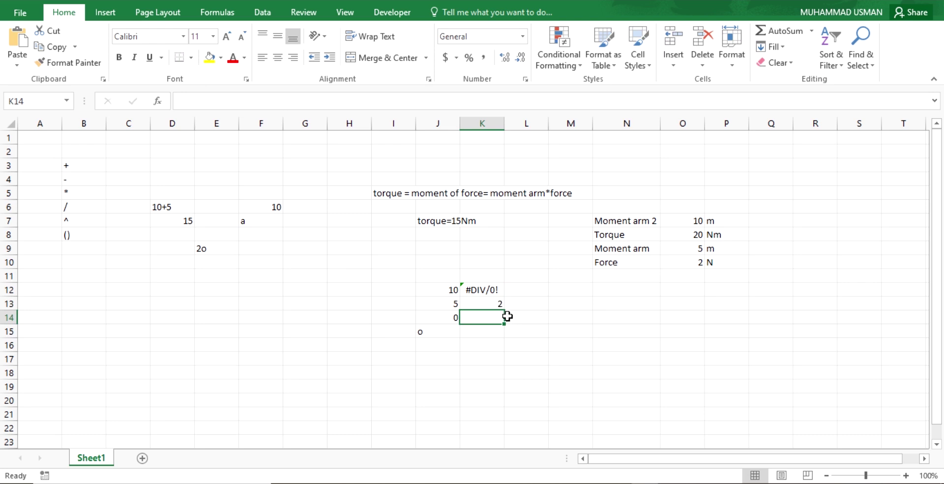
# Step: Enter the formula =J12/J15 in cell K14 to demonstrate dividing a number by text
pyautogui.write('=')
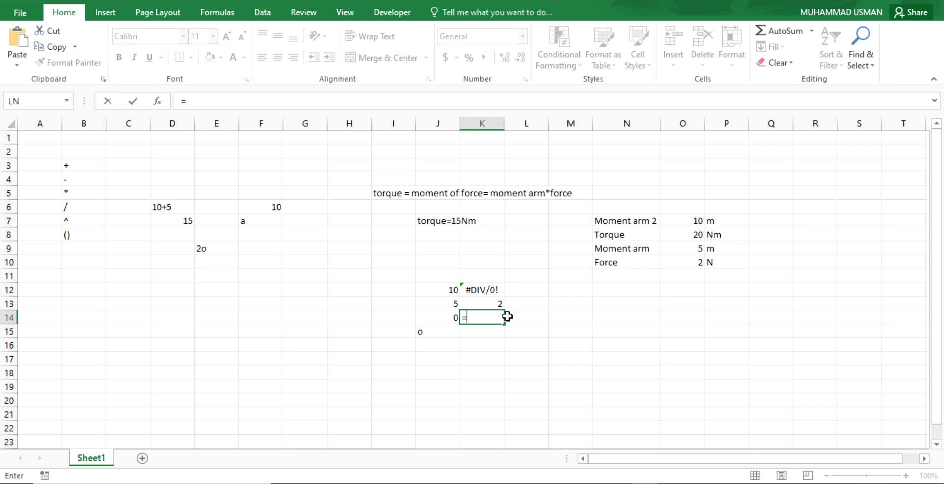
pyautogui.press('Up')
pyautogui.press('Left')
pyautogui.press('Left')
pyautogui.press('Up')
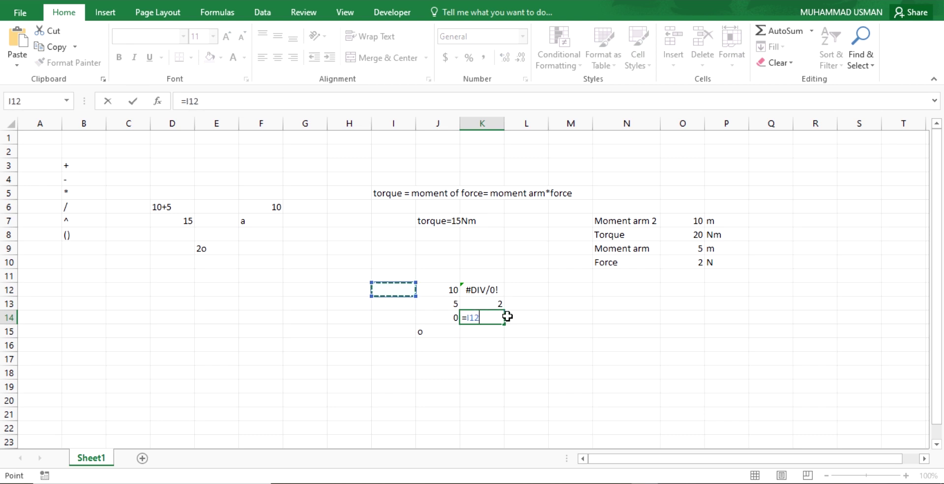
pyautogui.press('Right')
pyautogui.write('/')
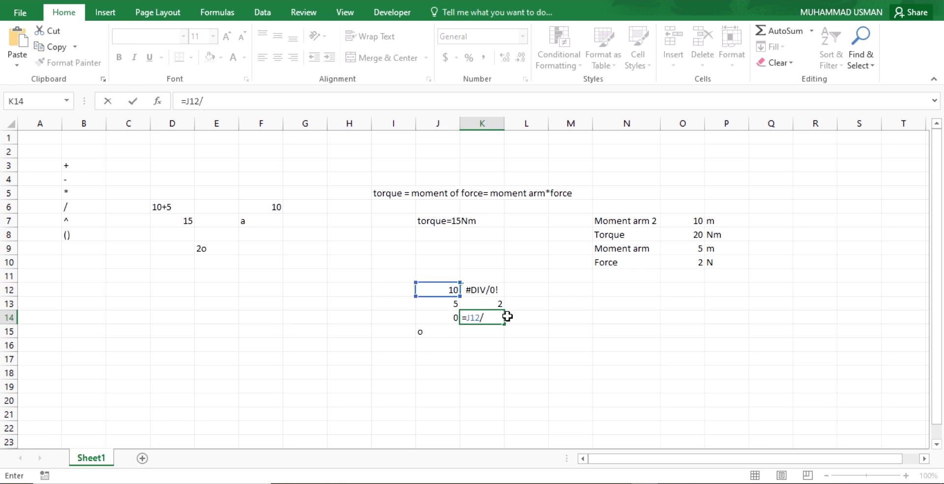
pyautogui.press('Down')
pyautogui.press('Down')
pyautogui.press('Left')
pyautogui.press('Up')
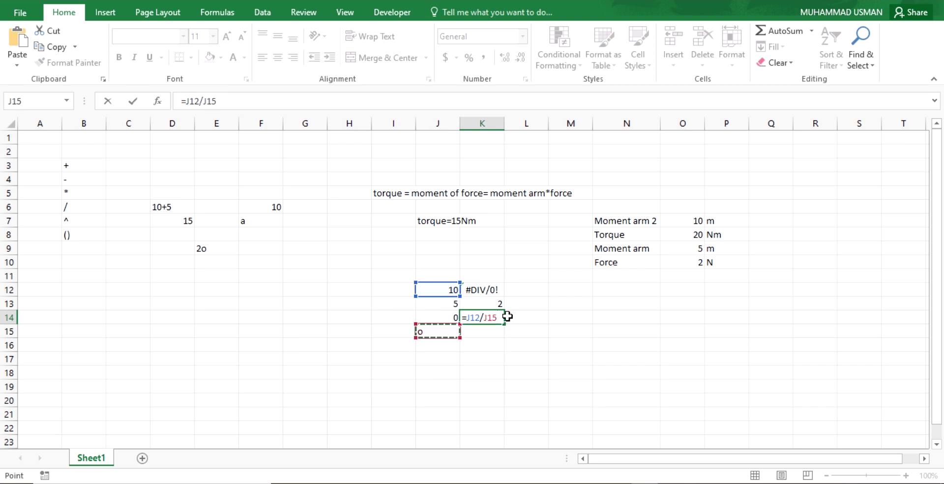
pyautogui.press('Return')
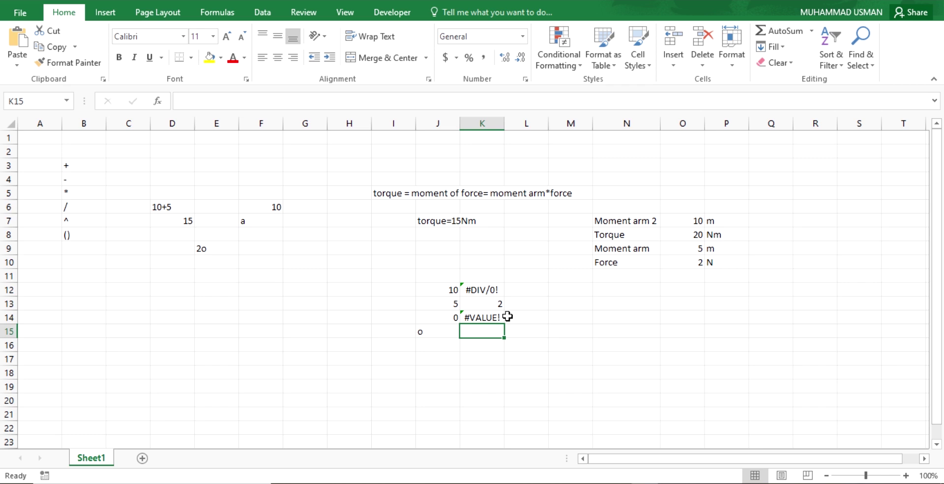
# Step: Enter the number 1000000 in both cells L18 and M18
pyautogui.click(523, 374)
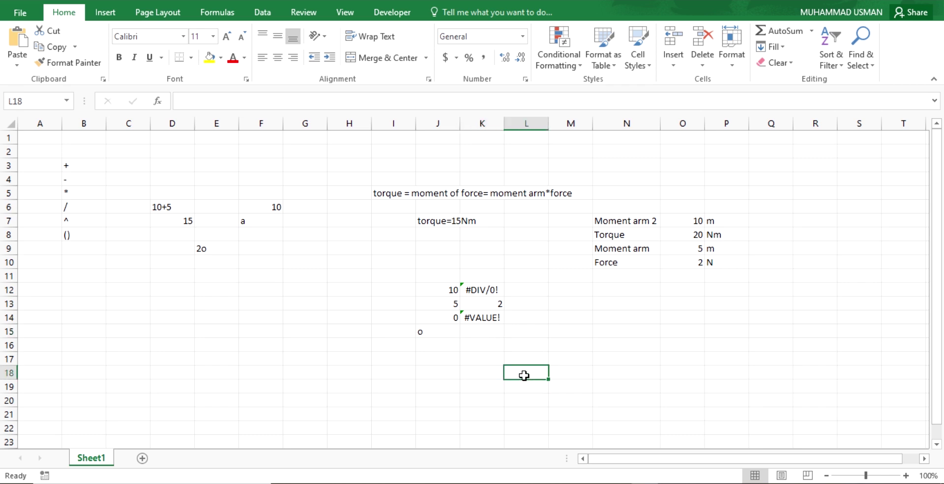
pyautogui.write('1')
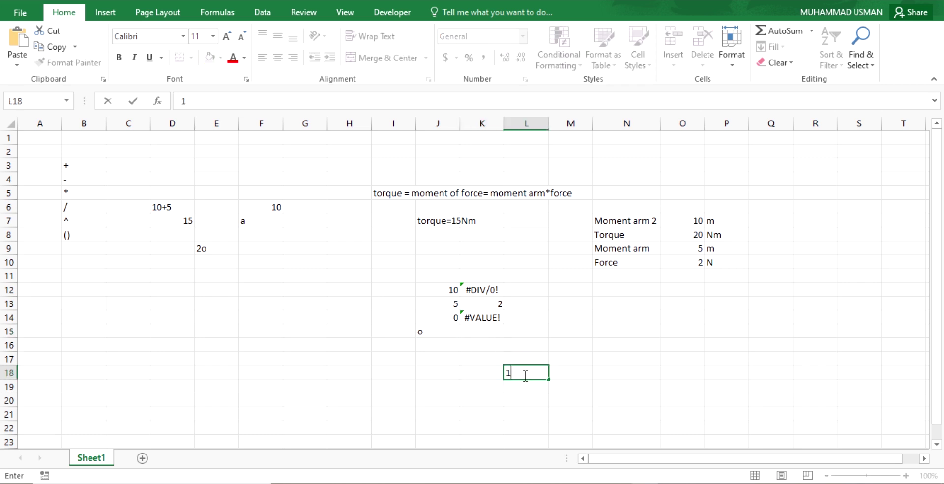
pyautogui.write('000000')
pyautogui.press('Tab')
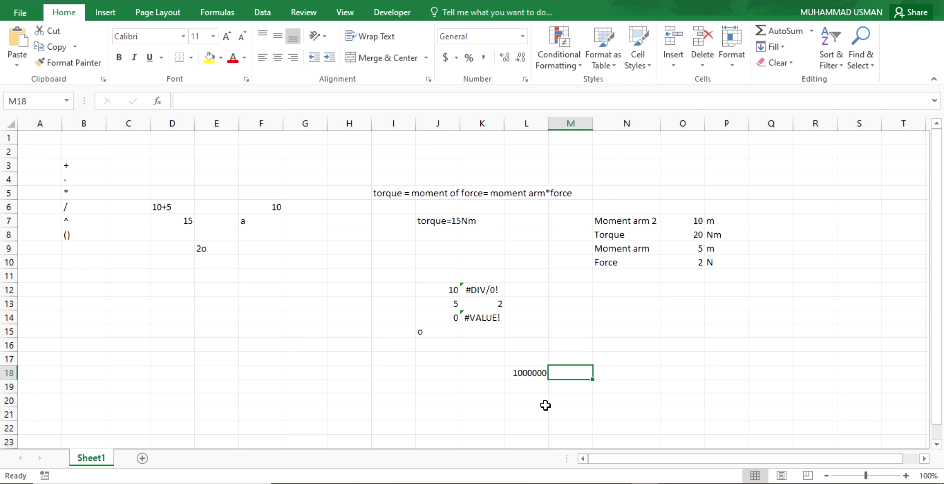
pyautogui.write('1000')
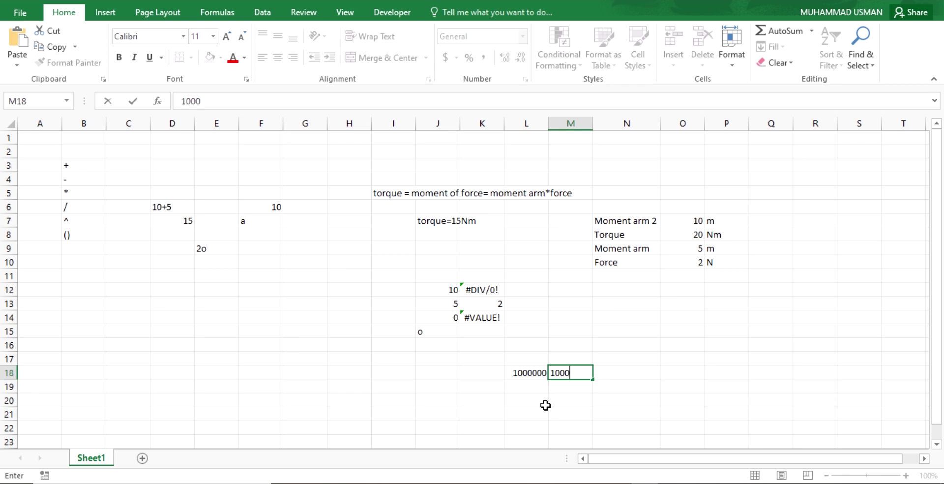
pyautogui.write('000')
pyautogui.press('Return')
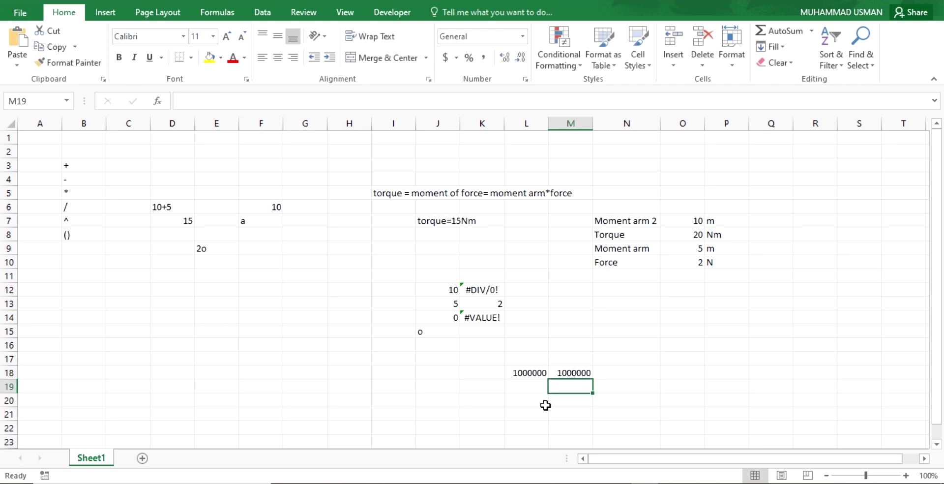
# Step: Format the number in cell M18 with the Scientific category
pyautogui.click(534, 372)
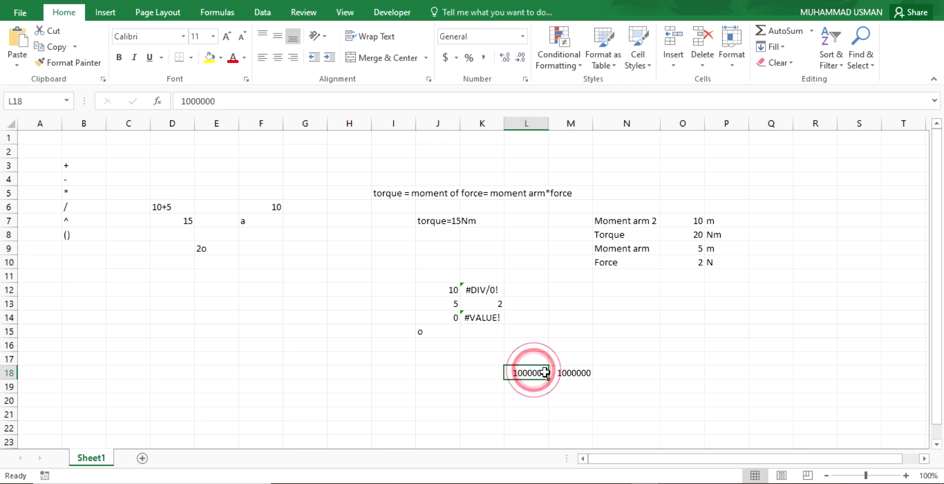
pyautogui.click(570, 374)
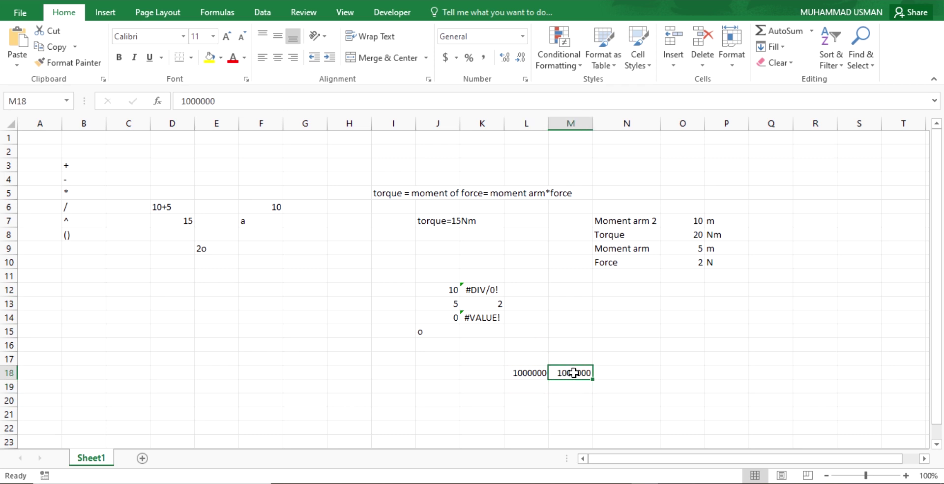
pyautogui.rightClick(573, 372)
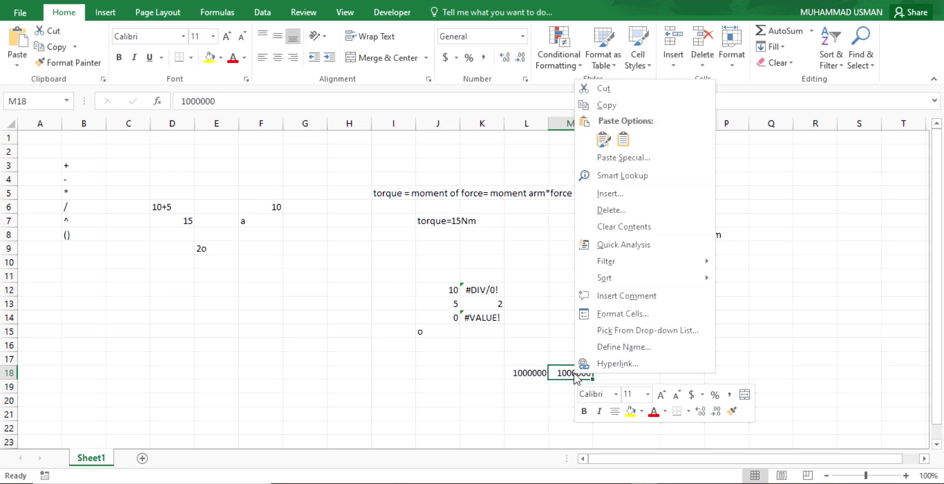
pyautogui.click(628, 313)
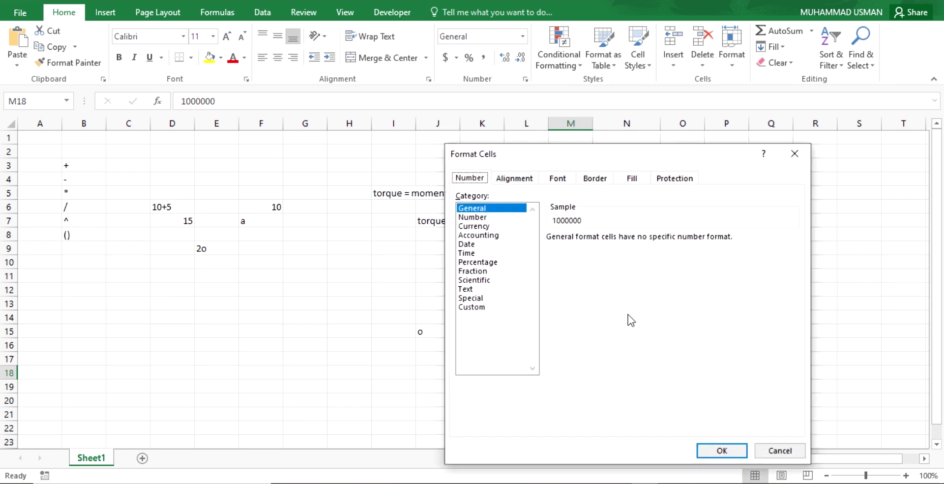
pyautogui.click(466, 180)
pyautogui.doubleClick(473, 280)
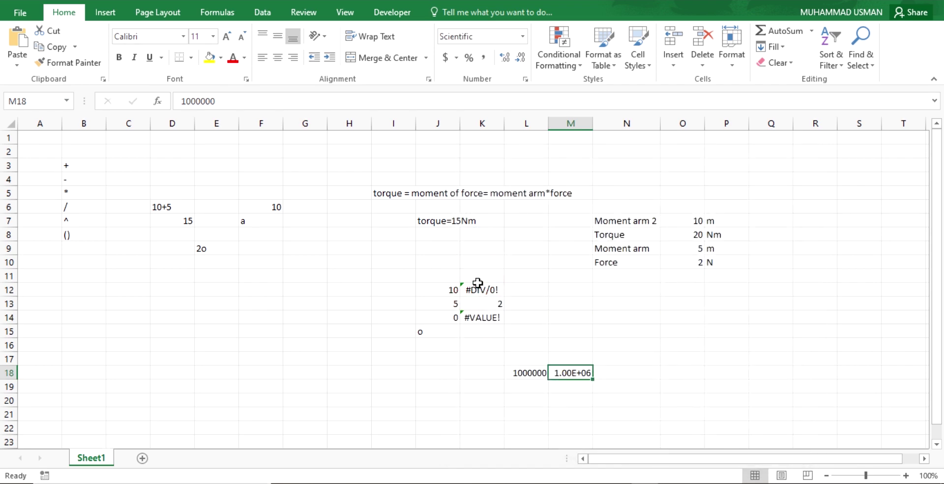